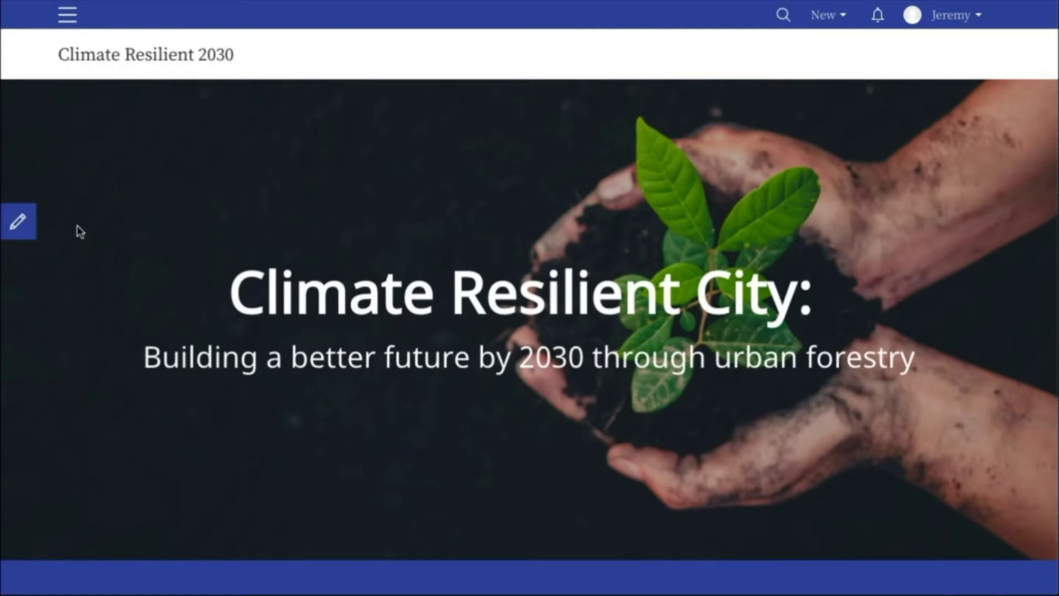
Open the site for editing and add a Follow Initiative card below the Stay informed text
{"action": "left_click", "coordinate": [21, 228]}
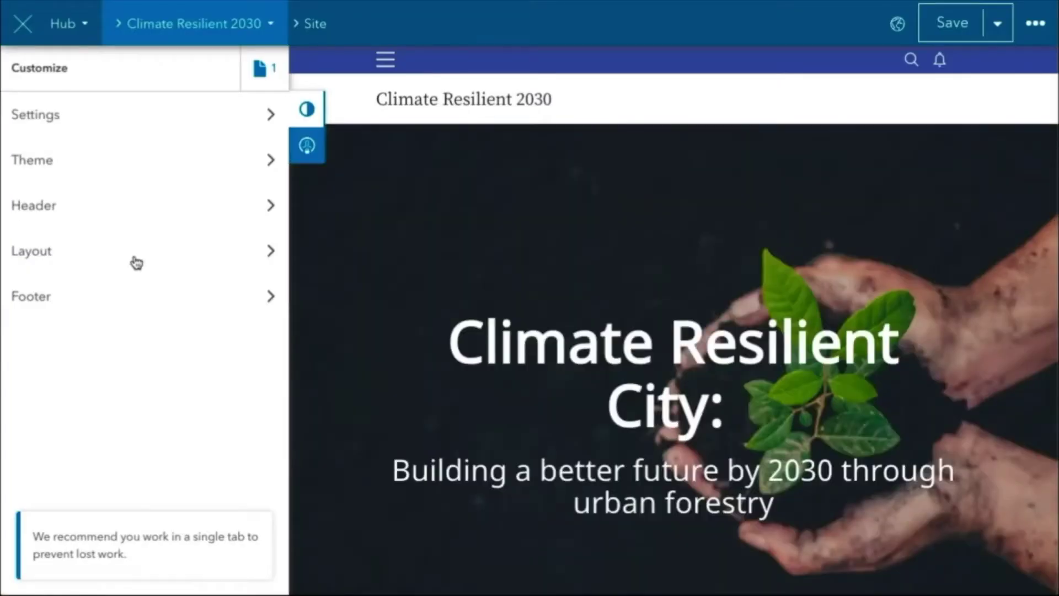
{"action": "mouse_move", "coordinate": [341, 342]}
{"action": "scroll", "coordinate": [341, 342], "scroll_direction": "down", "scroll_amount": 8}
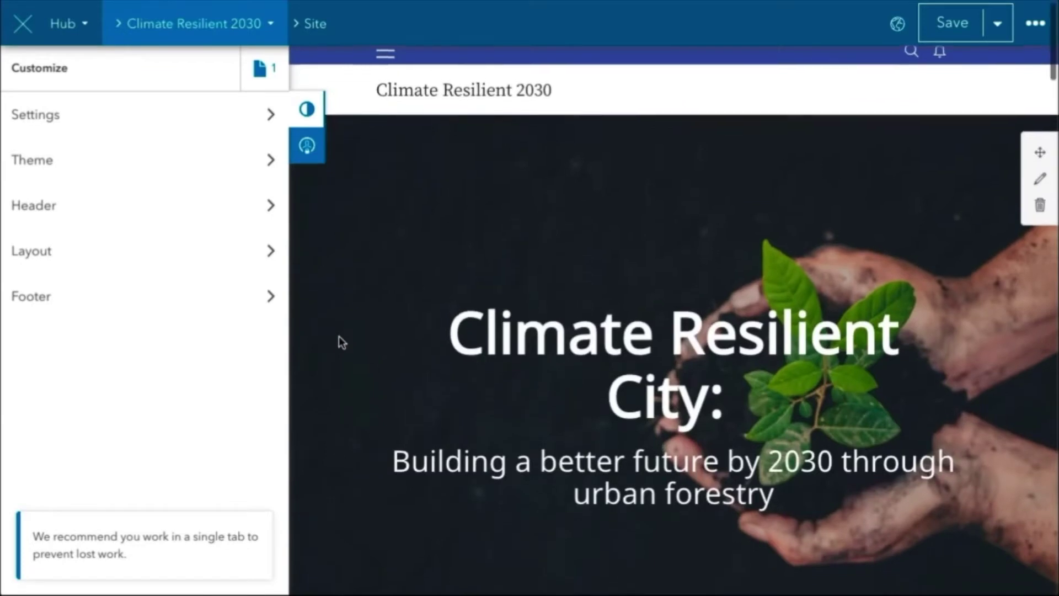
{"action": "scroll", "coordinate": [339, 338], "scroll_direction": "down", "scroll_amount": 5}
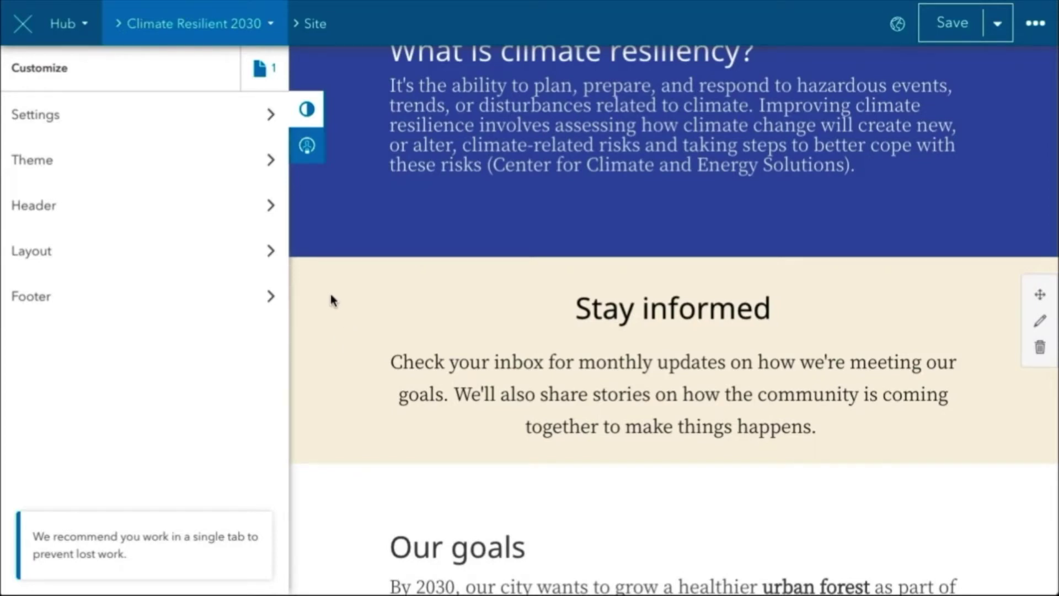
{"action": "mouse_move", "coordinate": [873, 312]}
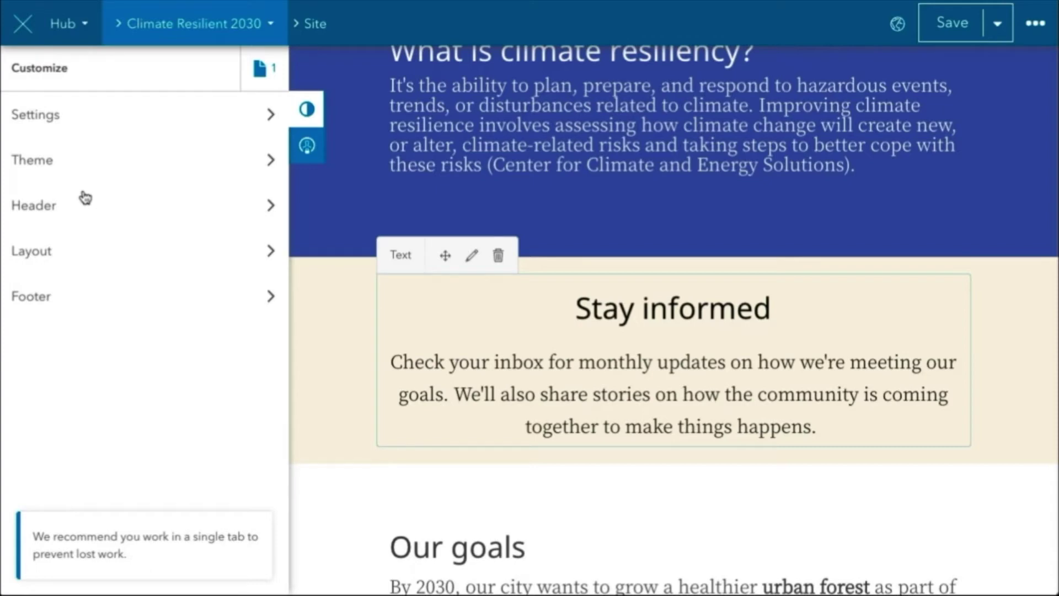
{"action": "left_click", "coordinate": [93, 257]}
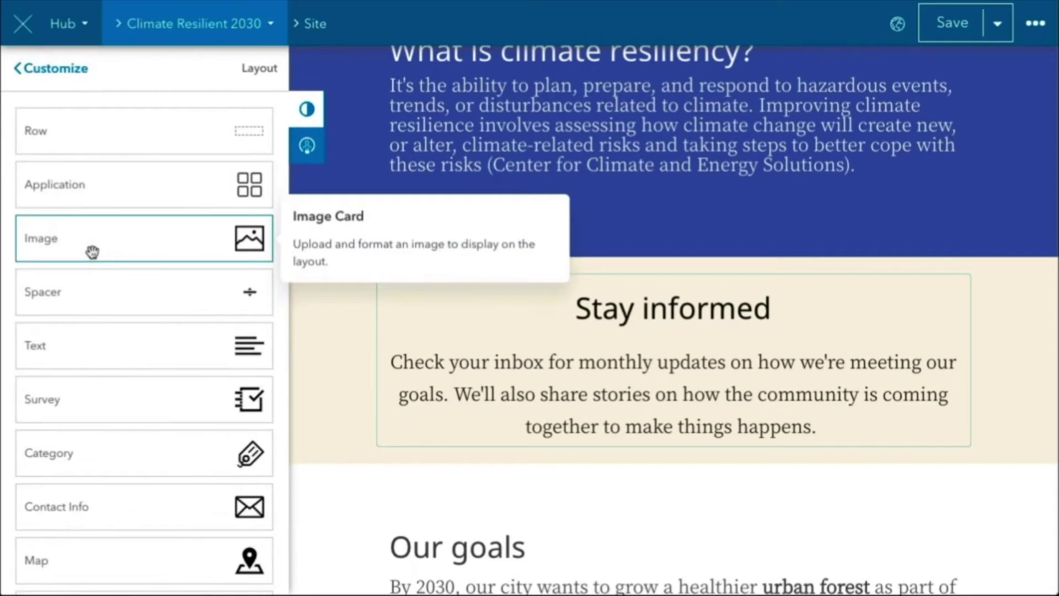
{"action": "scroll", "coordinate": [91, 251], "scroll_direction": "down", "scroll_amount": 1}
{"action": "scroll", "coordinate": [92, 252], "scroll_direction": "down", "scroll_amount": 5}
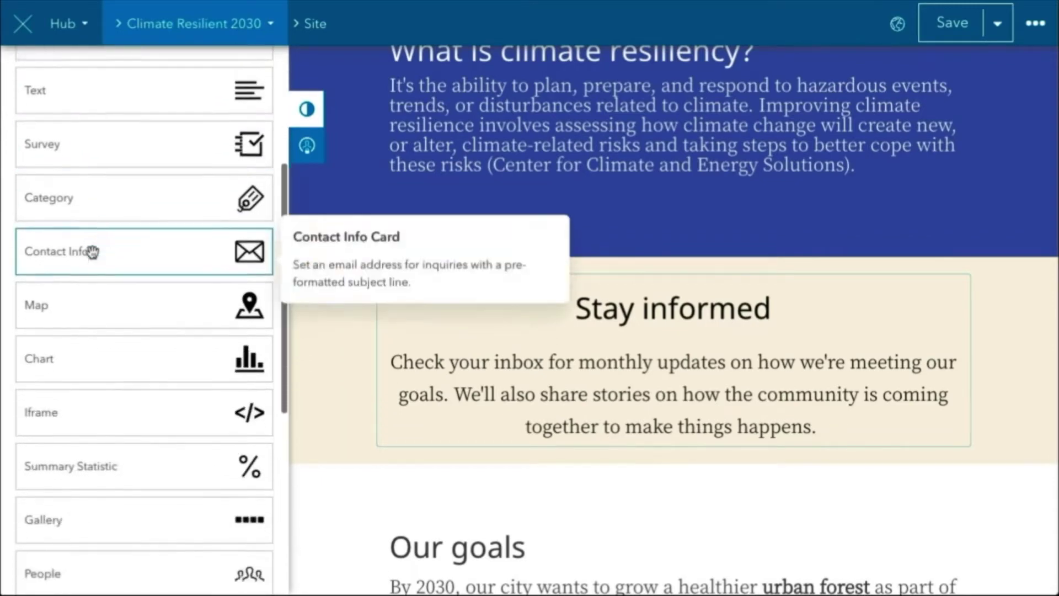
{"action": "scroll", "coordinate": [92, 252], "scroll_direction": "down", "scroll_amount": 4}
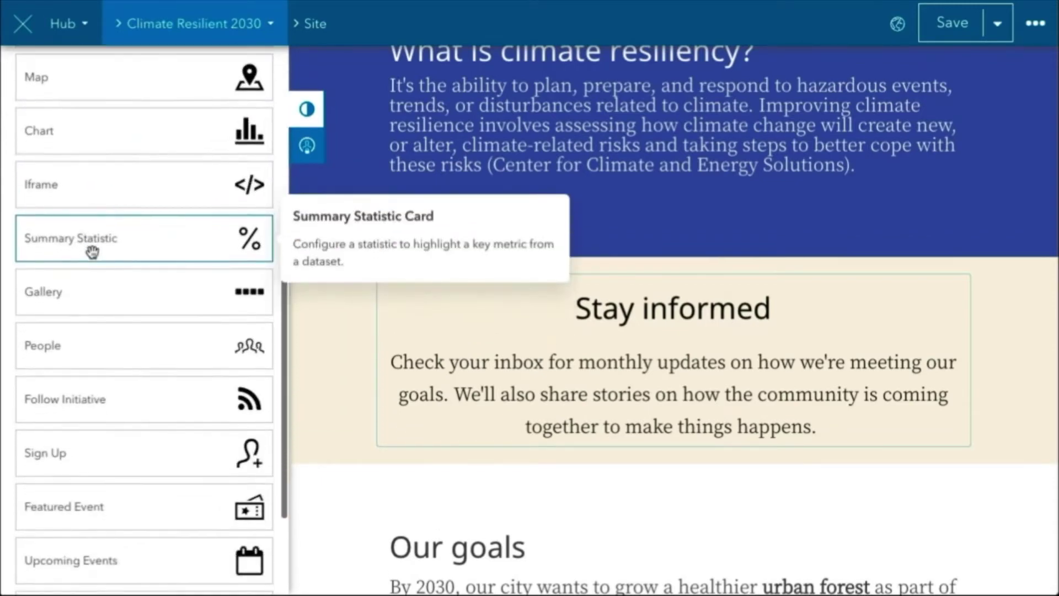
{"action": "scroll", "coordinate": [91, 251], "scroll_direction": "down", "scroll_amount": 1}
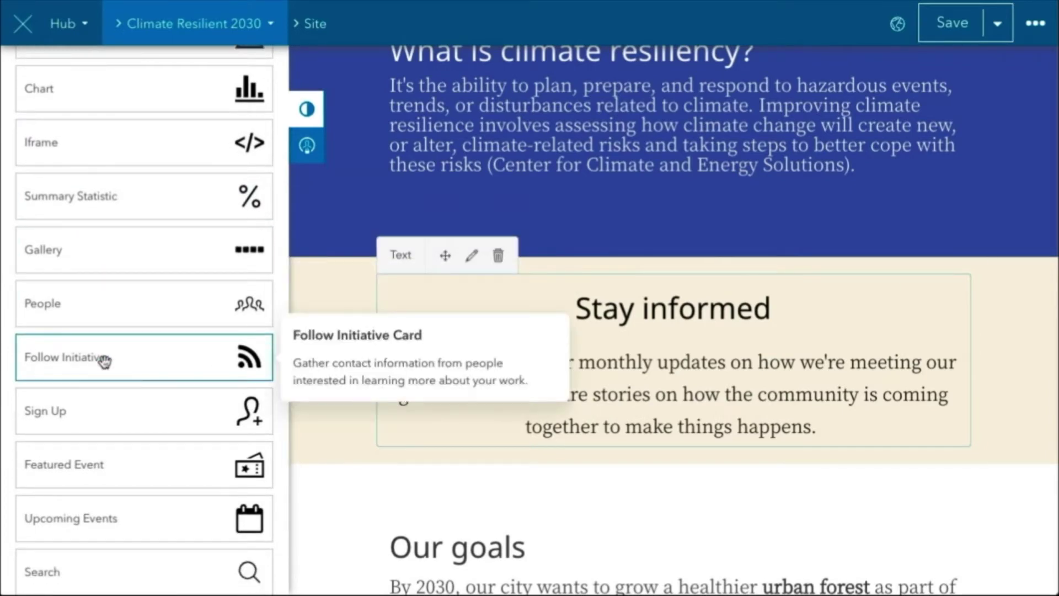
{"action": "left_click_drag", "start_coordinate": [104, 361], "coordinate": [669, 444]}
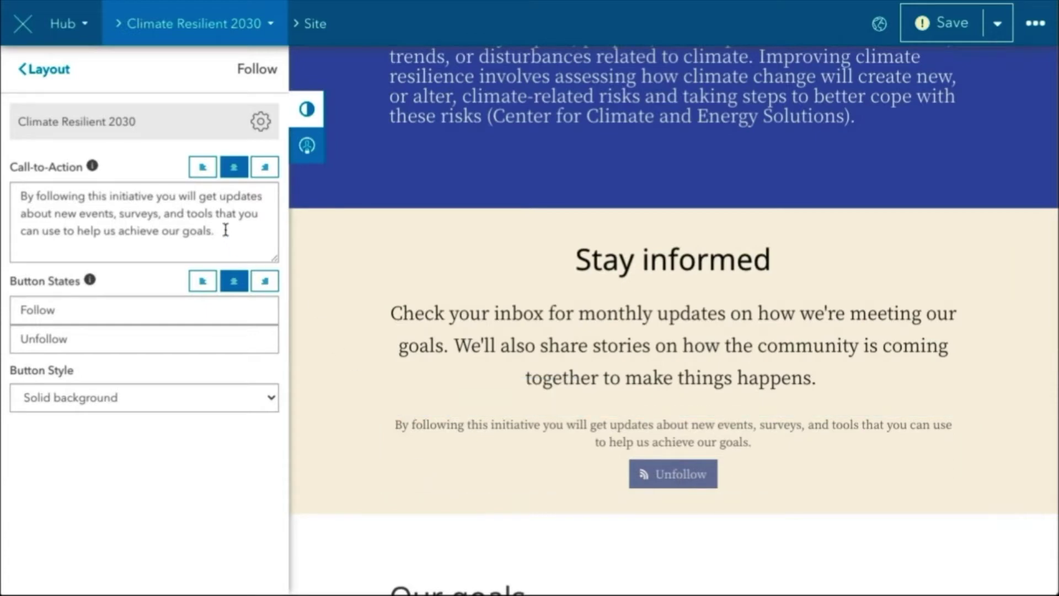
Clear the Follow card's call-to-action text and save the site draft
{"action": "left_click_drag", "start_coordinate": [226, 230], "coordinate": [20, 194]}
{"action": "key", "text": "BackSpace"}
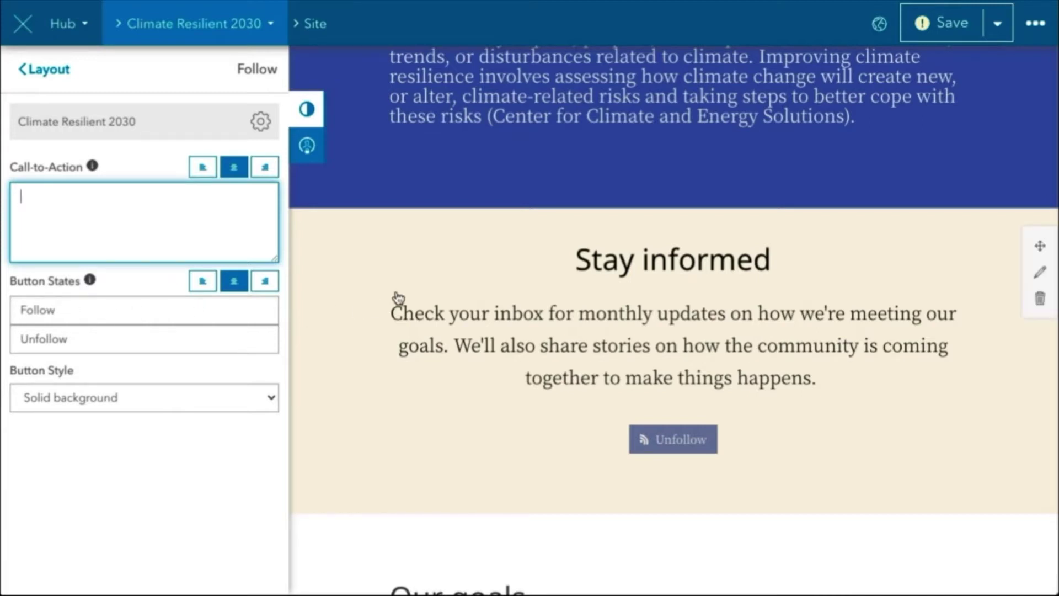
{"action": "left_click", "coordinate": [944, 28]}
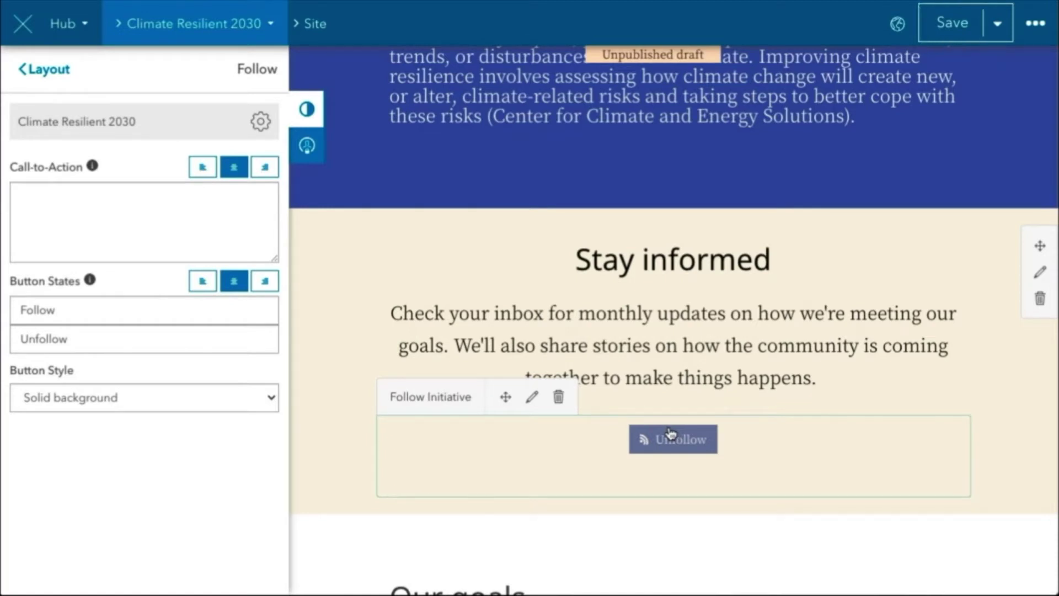
{"action": "left_click", "coordinate": [59, 84]}
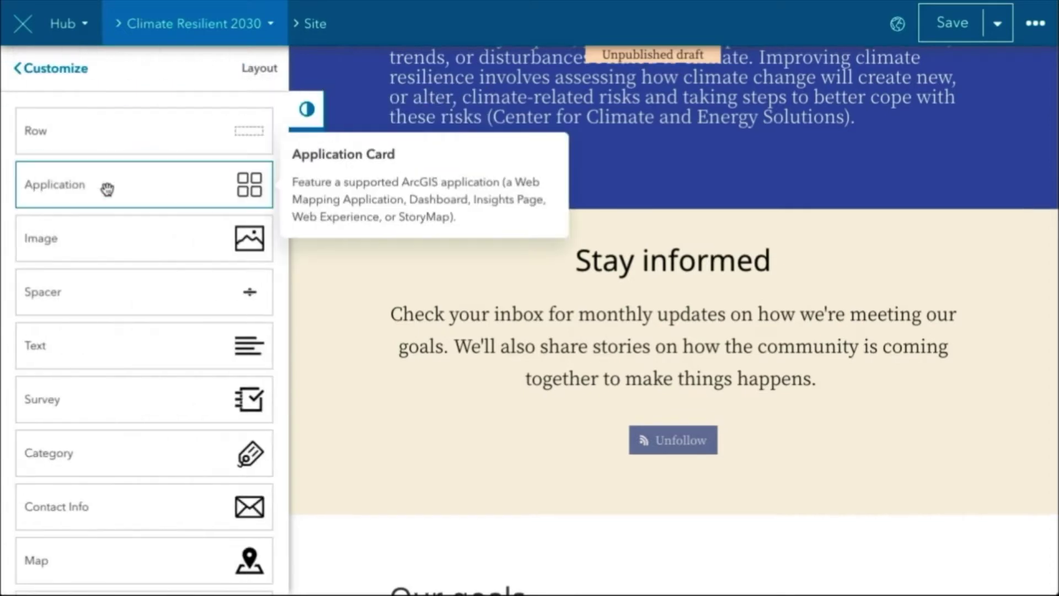
{"action": "left_click", "coordinate": [43, 67]}
Turn on the Facebook, Twitter and Instagram social icons in the site header
{"action": "scroll", "coordinate": [632, 262], "scroll_direction": "up", "scroll_amount": 1}
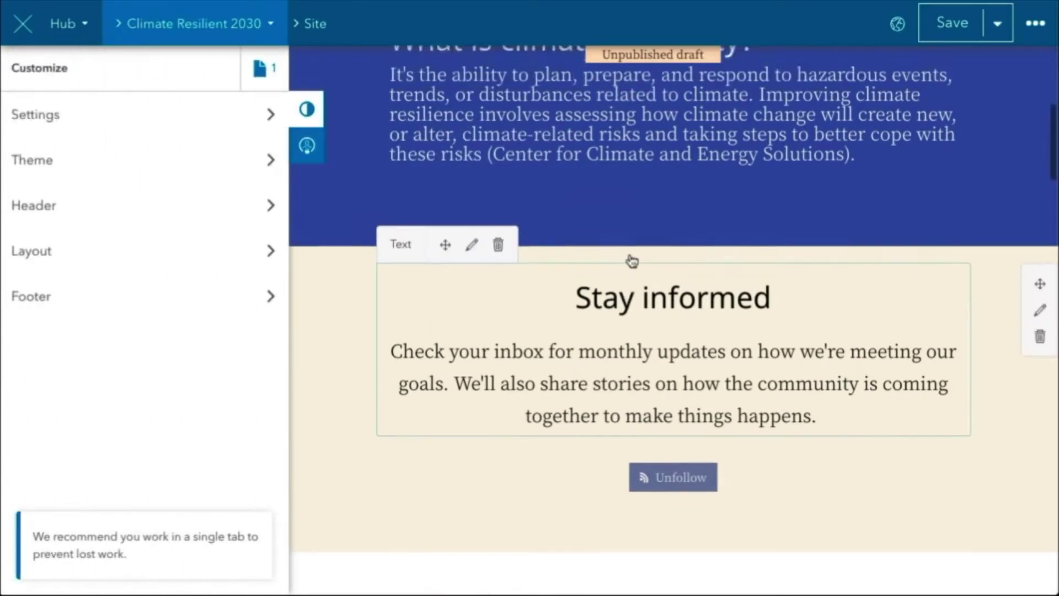
{"action": "scroll", "coordinate": [632, 262], "scroll_direction": "up", "scroll_amount": 15}
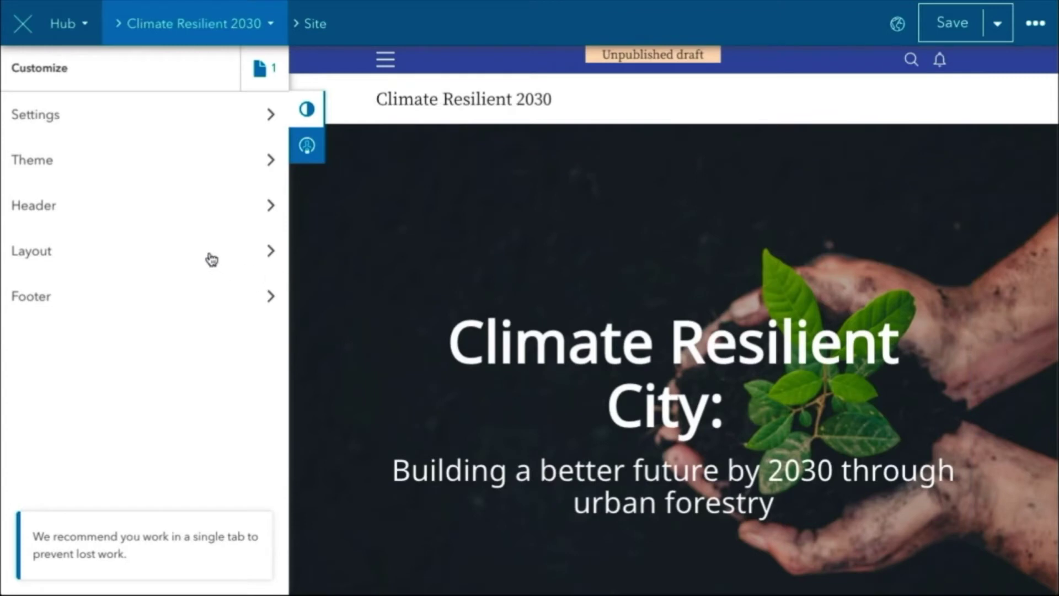
{"action": "left_click", "coordinate": [92, 210]}
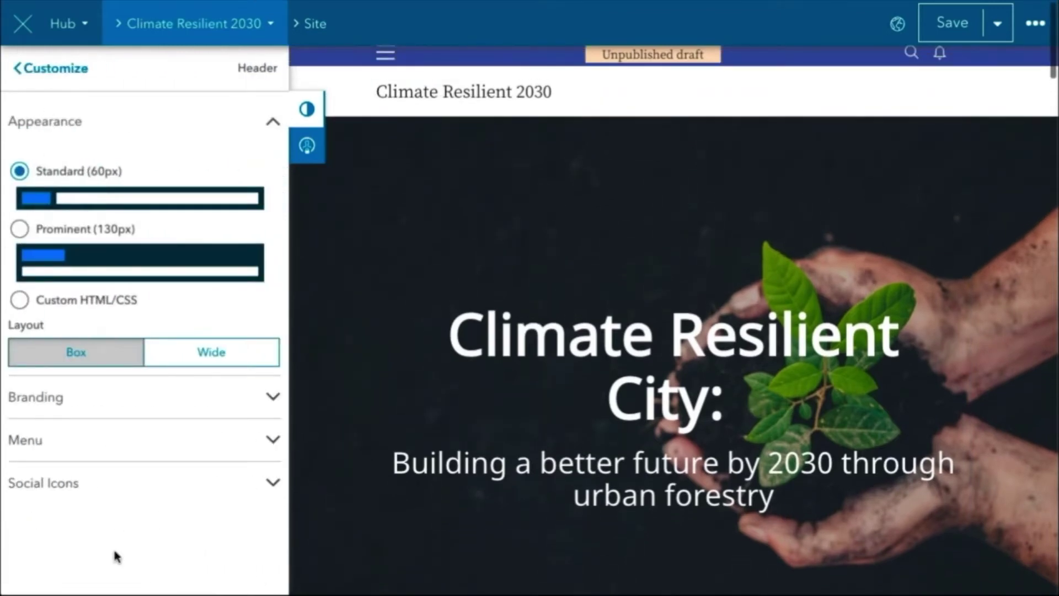
{"action": "left_click", "coordinate": [80, 495]}
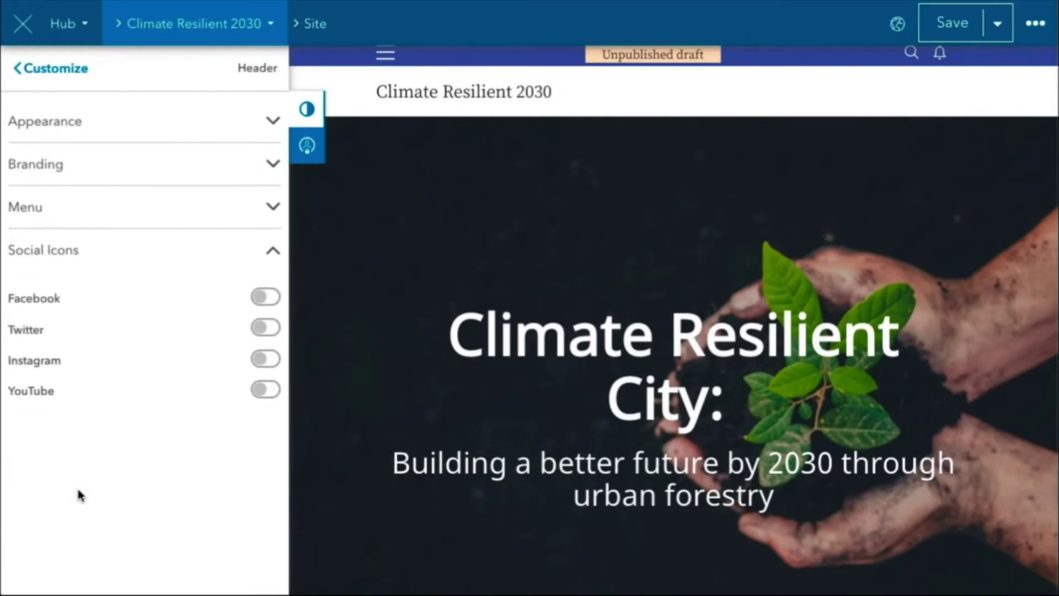
{"action": "left_click", "coordinate": [263, 299]}
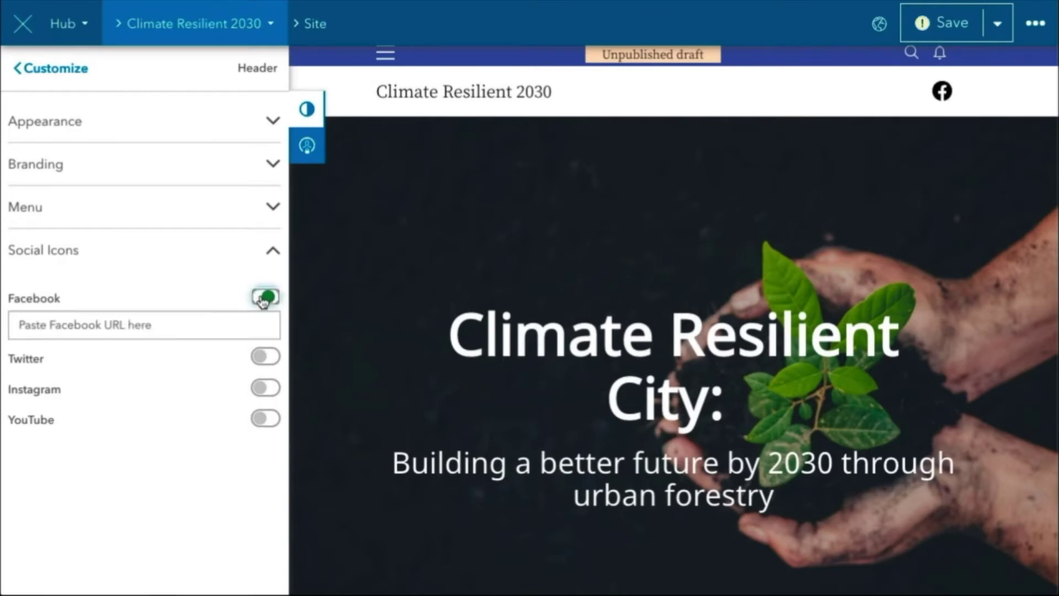
{"action": "left_click", "coordinate": [267, 356]}
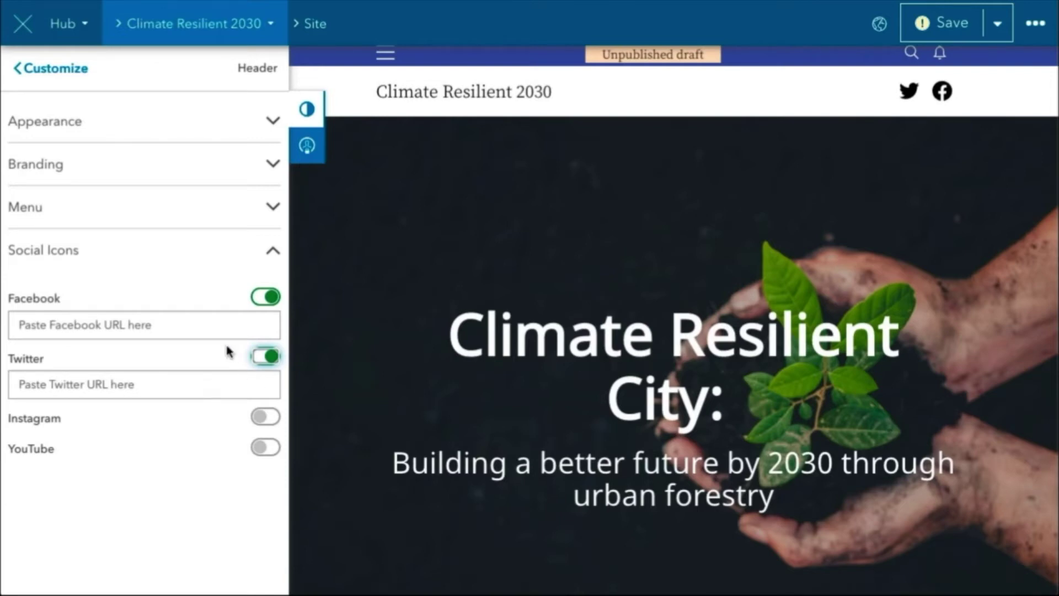
{"action": "left_click", "coordinate": [259, 417]}
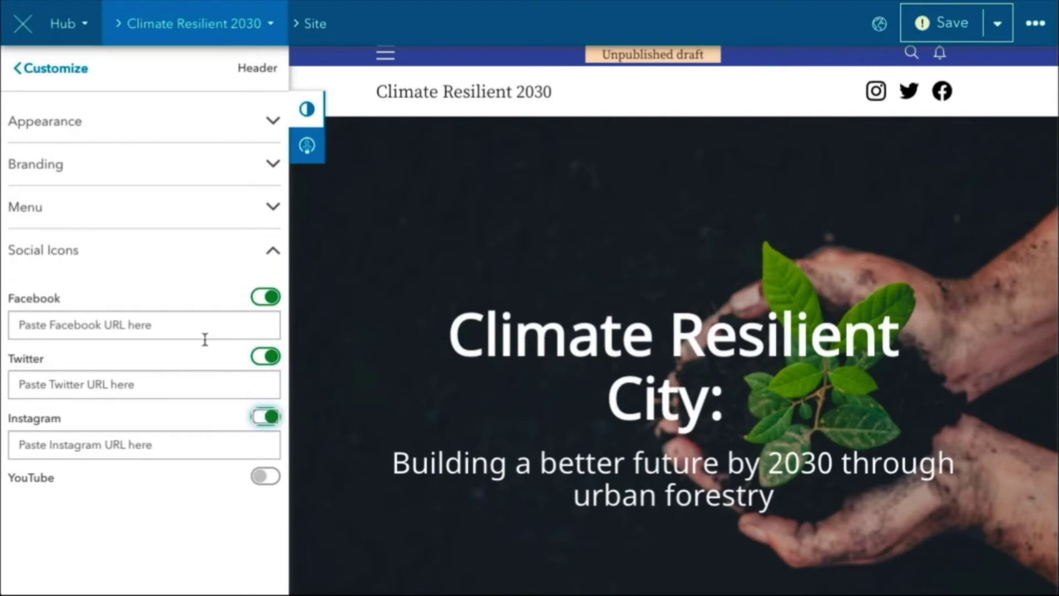
{"action": "left_click", "coordinate": [49, 82]}
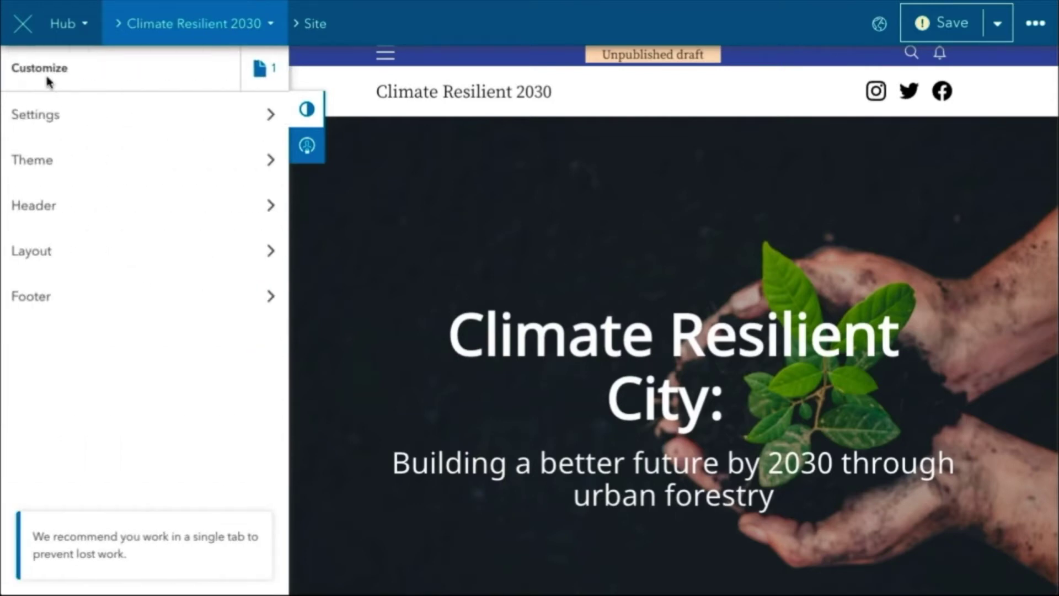
Enable the Follow Tab and Sharing options in the site's interaction settings
{"action": "left_click", "coordinate": [48, 112]}
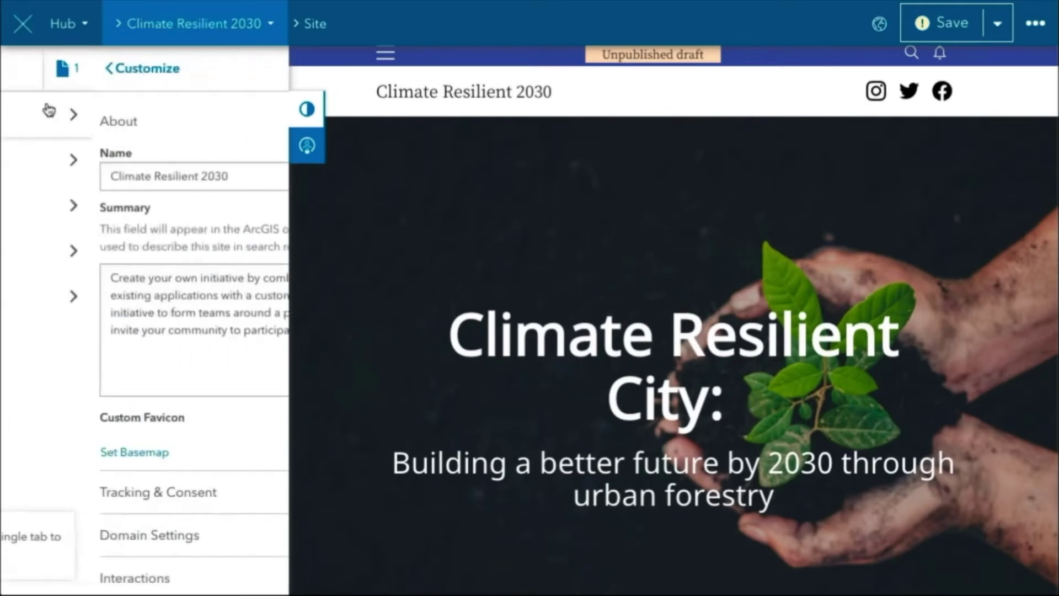
{"action": "scroll", "coordinate": [111, 224], "scroll_direction": "down", "scroll_amount": 2}
{"action": "scroll", "coordinate": [113, 225], "scroll_direction": "down", "scroll_amount": 1}
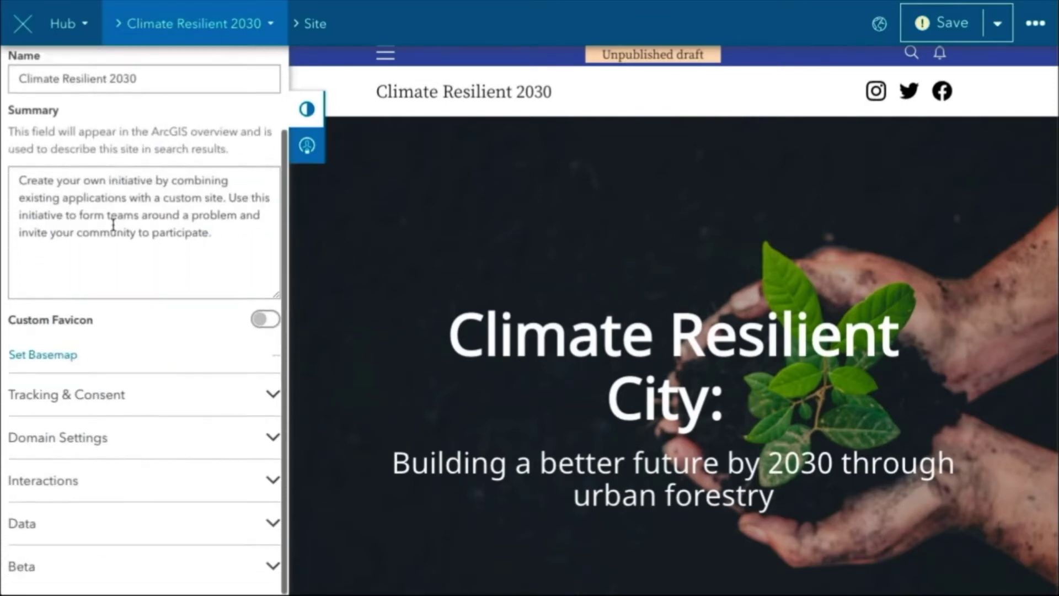
{"action": "left_click", "coordinate": [87, 480]}
{"action": "scroll", "coordinate": [87, 474], "scroll_direction": "down", "scroll_amount": 10}
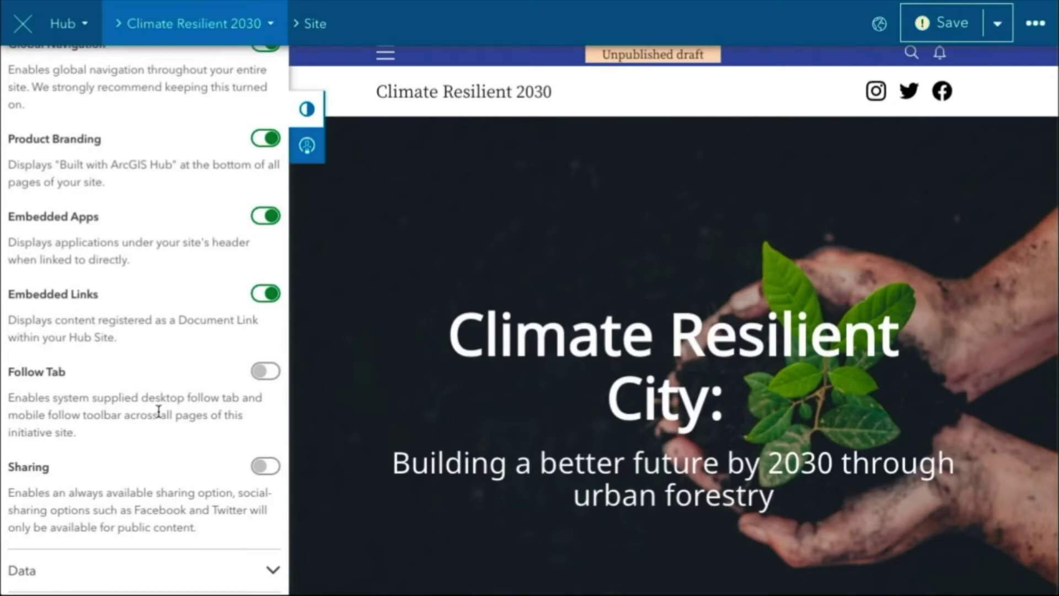
{"action": "mouse_move", "coordinate": [295, 277]}
{"action": "left_click", "coordinate": [261, 370]}
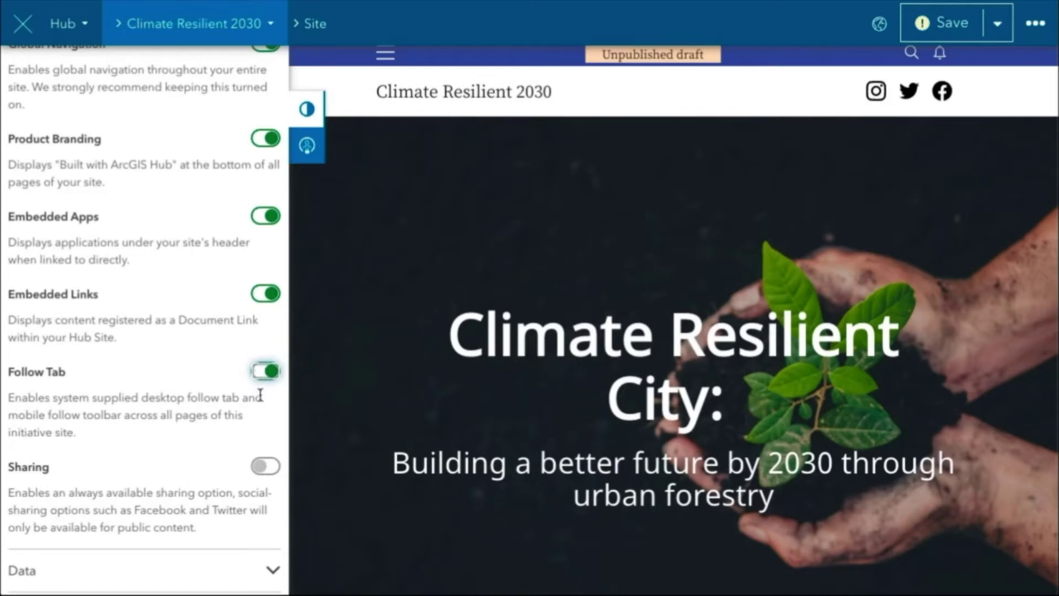
{"action": "left_click", "coordinate": [269, 467]}
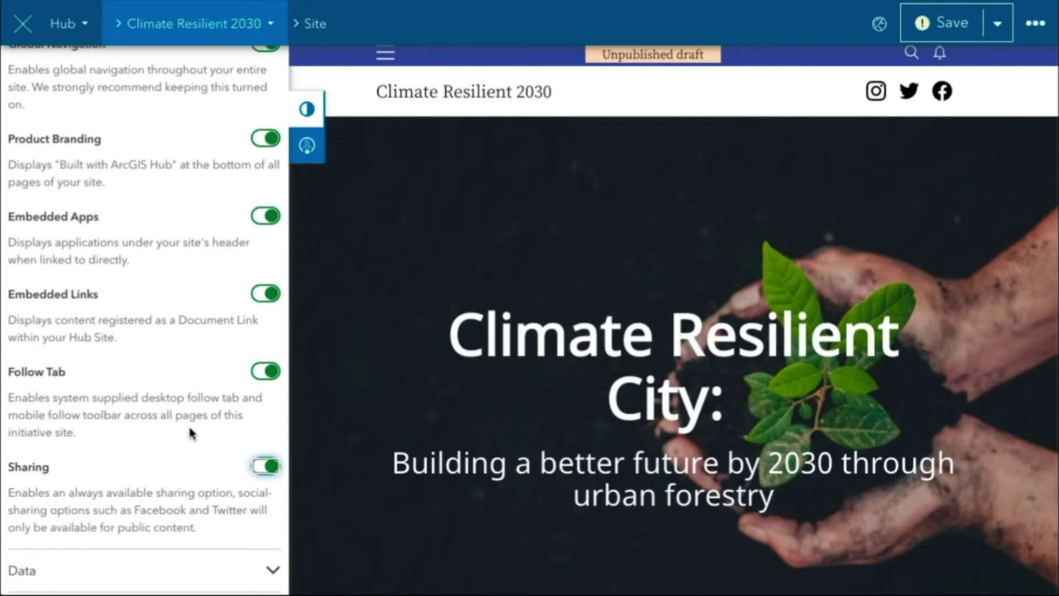
Save the site changes and publish the draft to replace the live site
{"action": "mouse_move", "coordinate": [429, 415]}
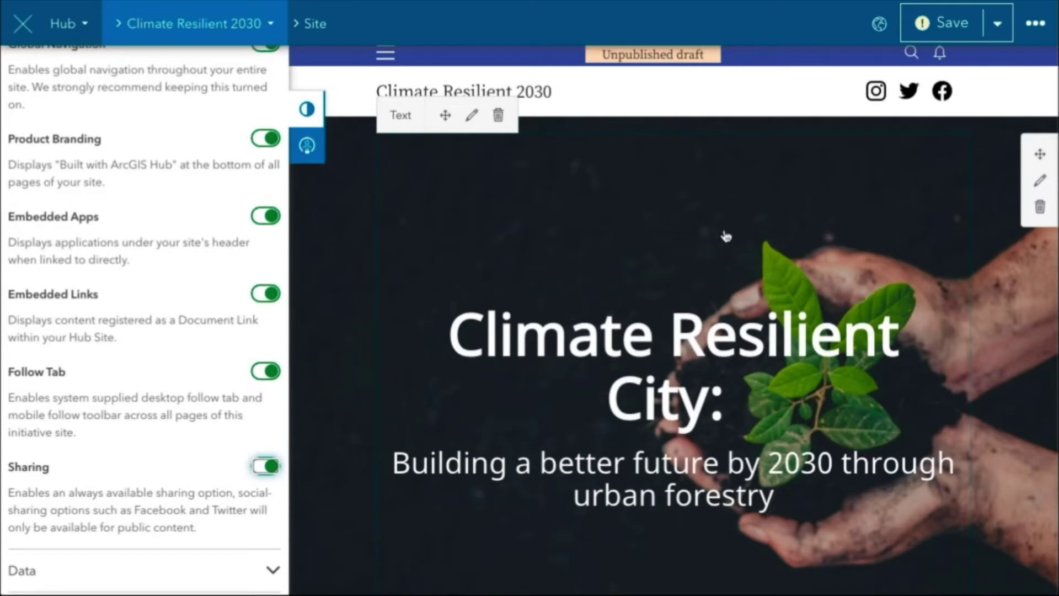
{"action": "left_click", "coordinate": [928, 22]}
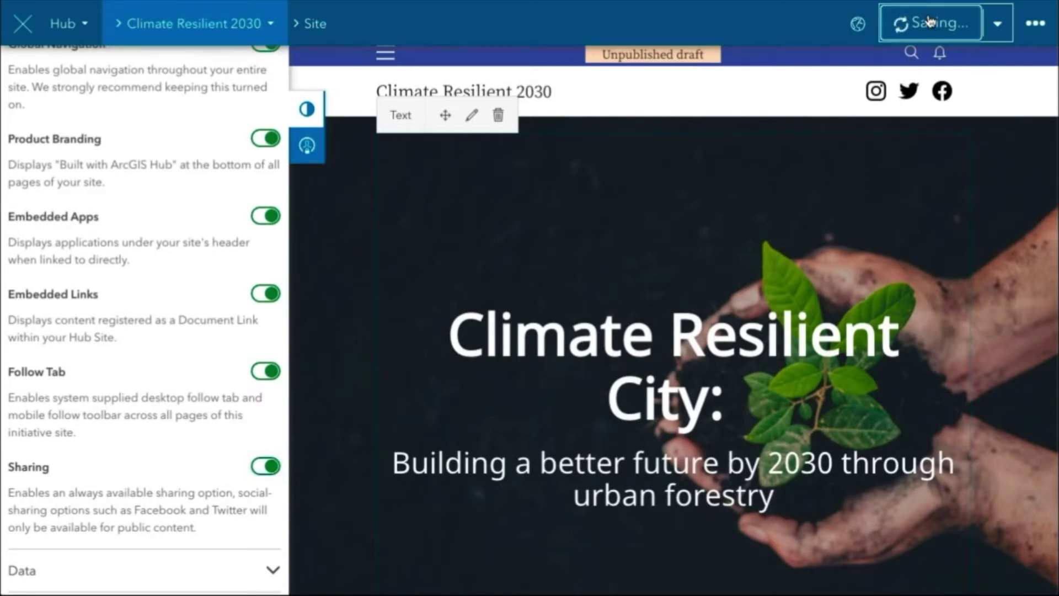
{"action": "left_click", "coordinate": [996, 23]}
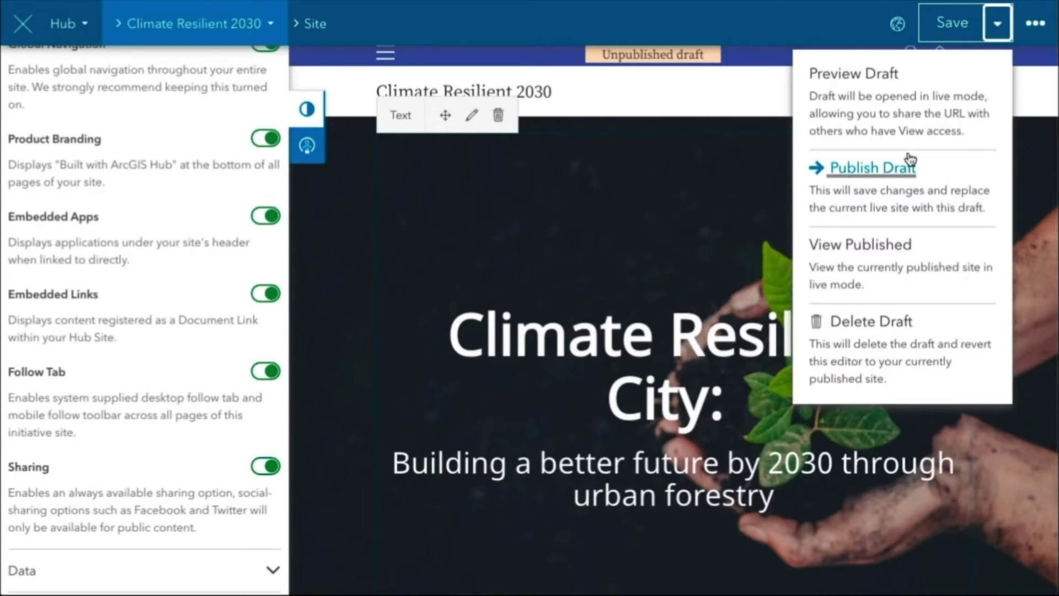
{"action": "left_click", "coordinate": [904, 165]}
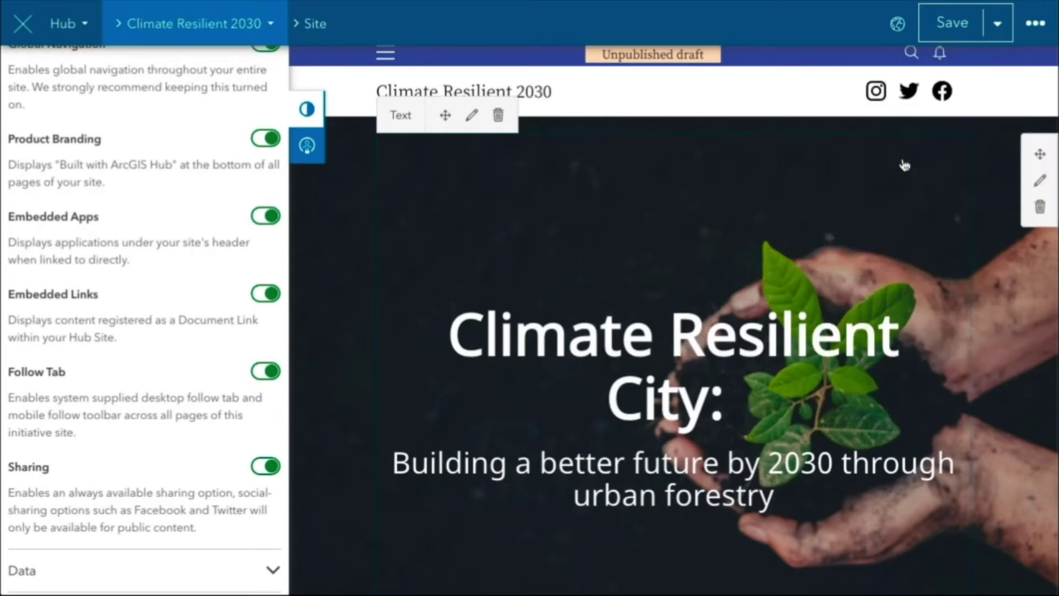
View the published site in live mode and sign out of the account
{"action": "left_click", "coordinate": [997, 25]}
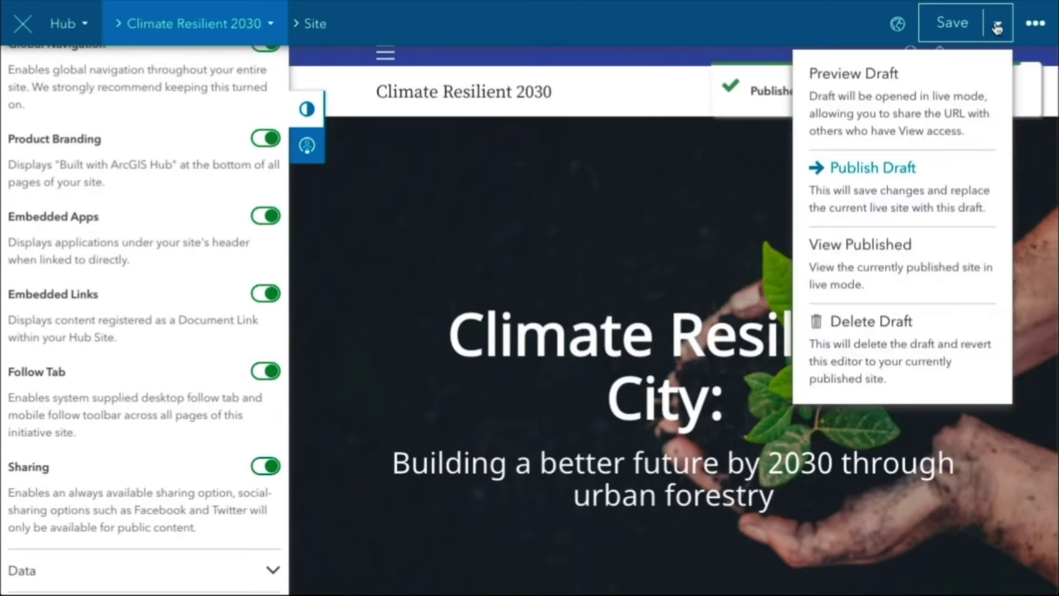
{"action": "left_click", "coordinate": [890, 247]}
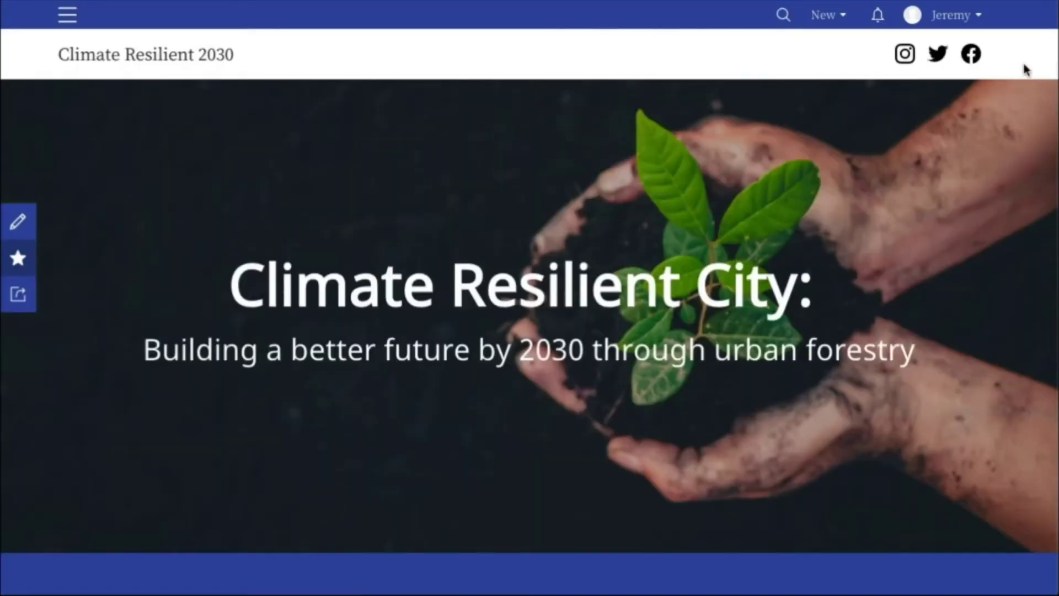
{"action": "left_click", "coordinate": [979, 16]}
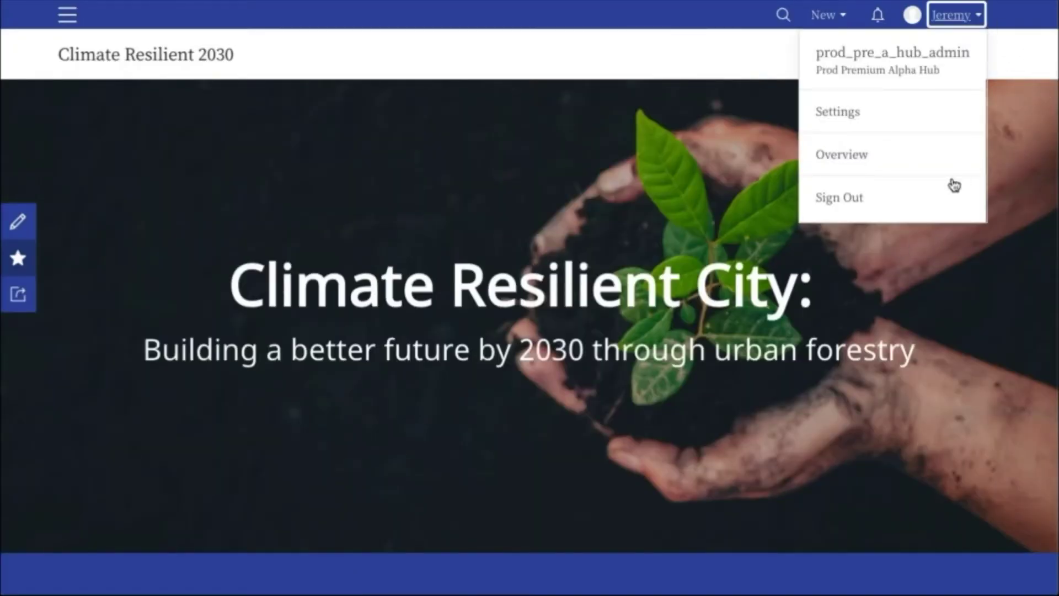
{"action": "left_click", "coordinate": [898, 203]}
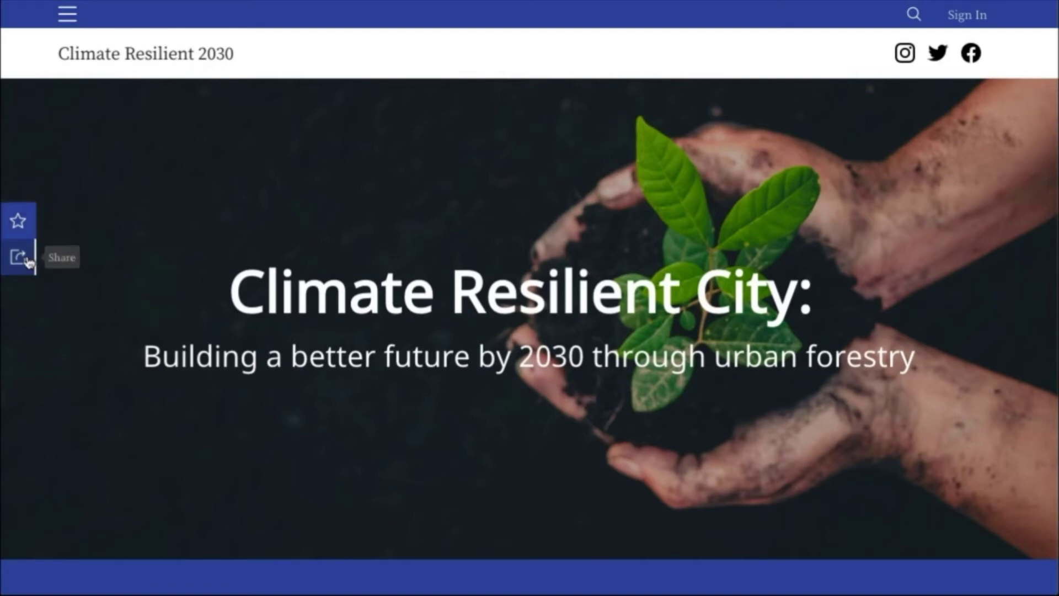
Try following the initiative from the Stay informed section, view the community account sign-up form, and close it without registering
{"action": "scroll", "coordinate": [442, 293], "scroll_direction": "down", "scroll_amount": 10}
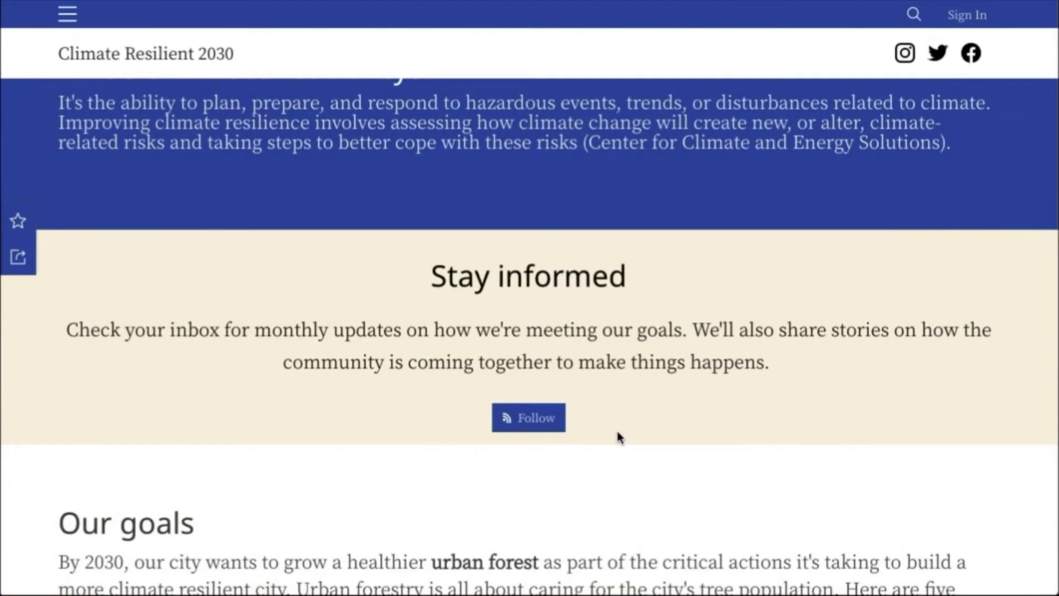
{"action": "left_click", "coordinate": [536, 420]}
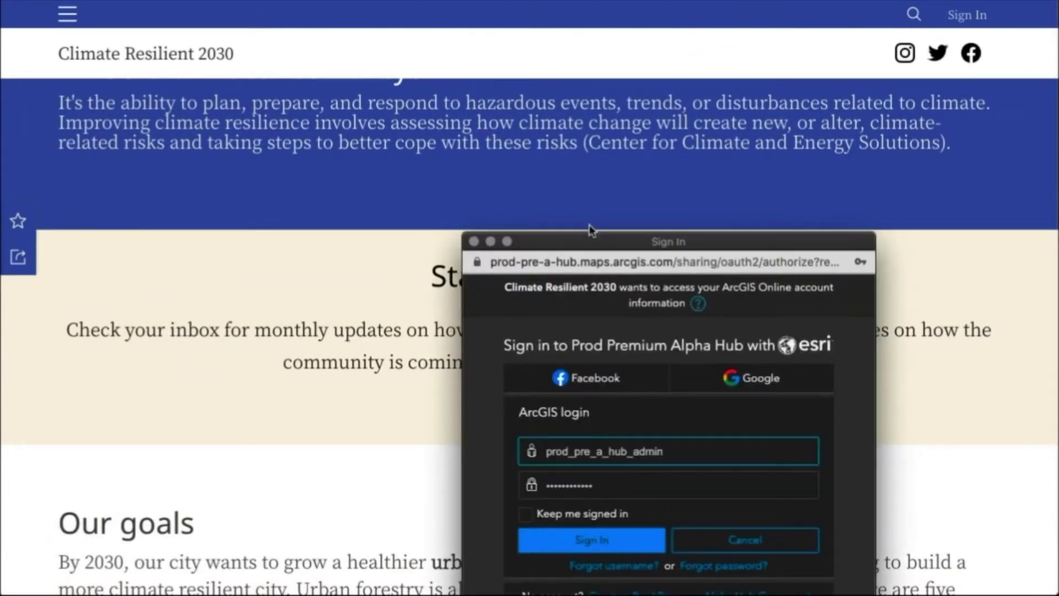
{"action": "left_click_drag", "start_coordinate": [593, 234], "coordinate": [448, 0]}
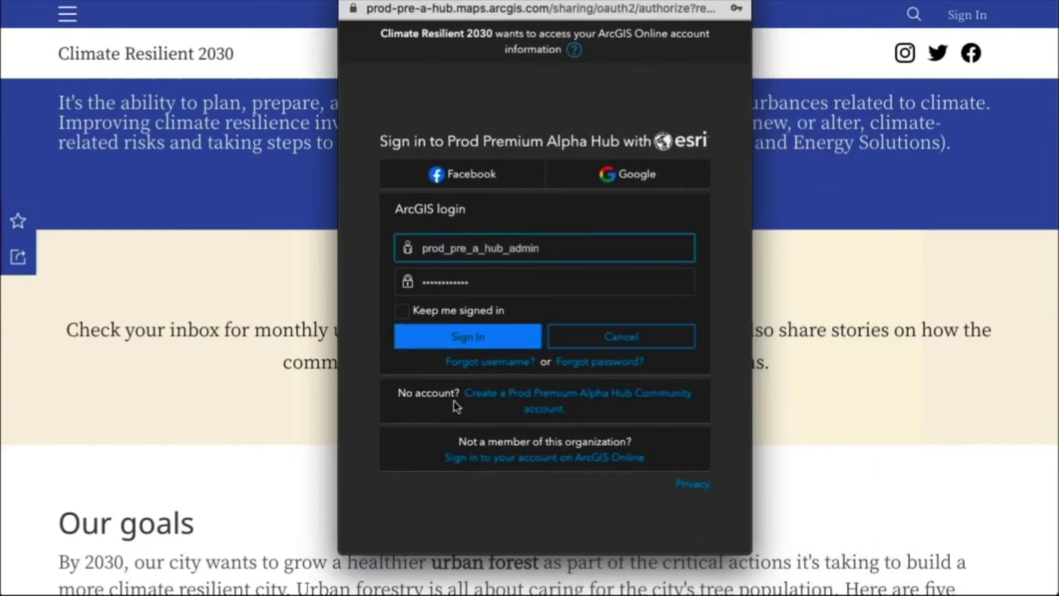
{"action": "left_click", "coordinate": [497, 401]}
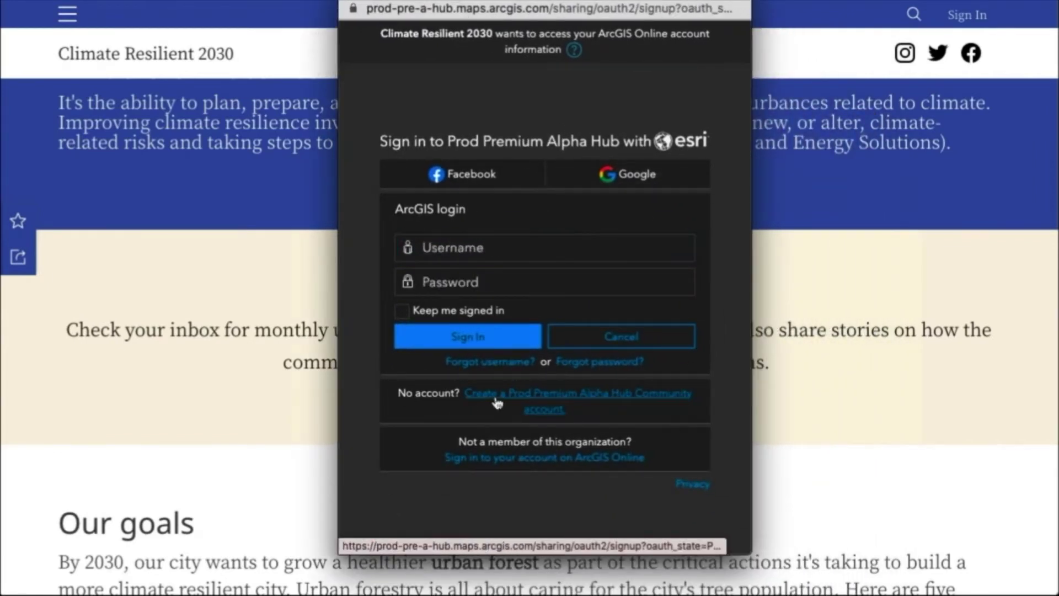
{"action": "scroll", "coordinate": [542, 386], "scroll_direction": "down", "scroll_amount": 5}
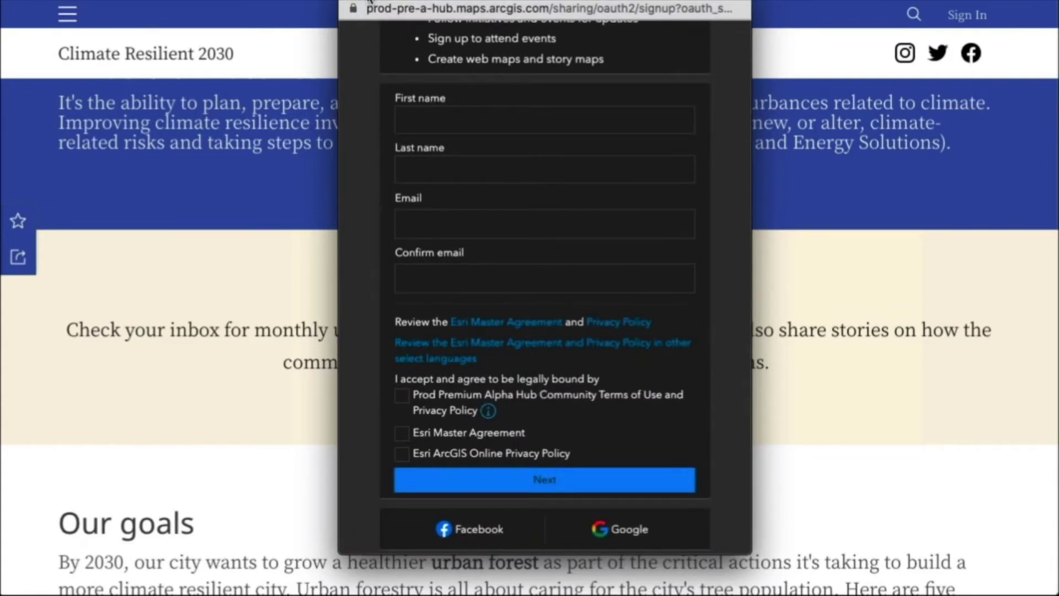
{"action": "key", "text": "super+w"}
{"action": "scroll", "coordinate": [950, 180], "scroll_direction": "up", "scroll_amount": 4}
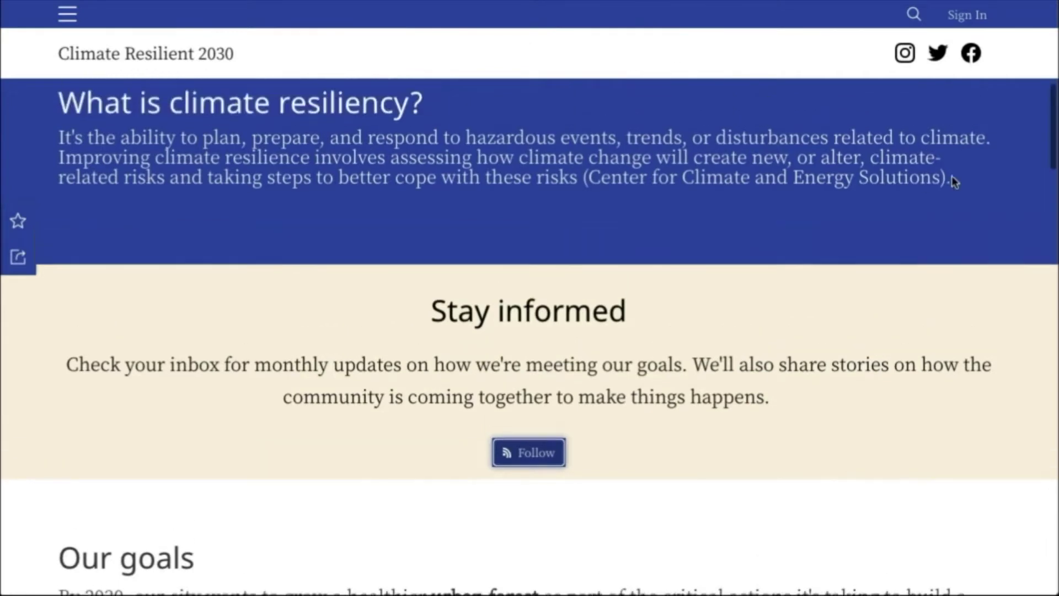
{"action": "scroll", "coordinate": [951, 180], "scroll_direction": "up", "scroll_amount": 4}
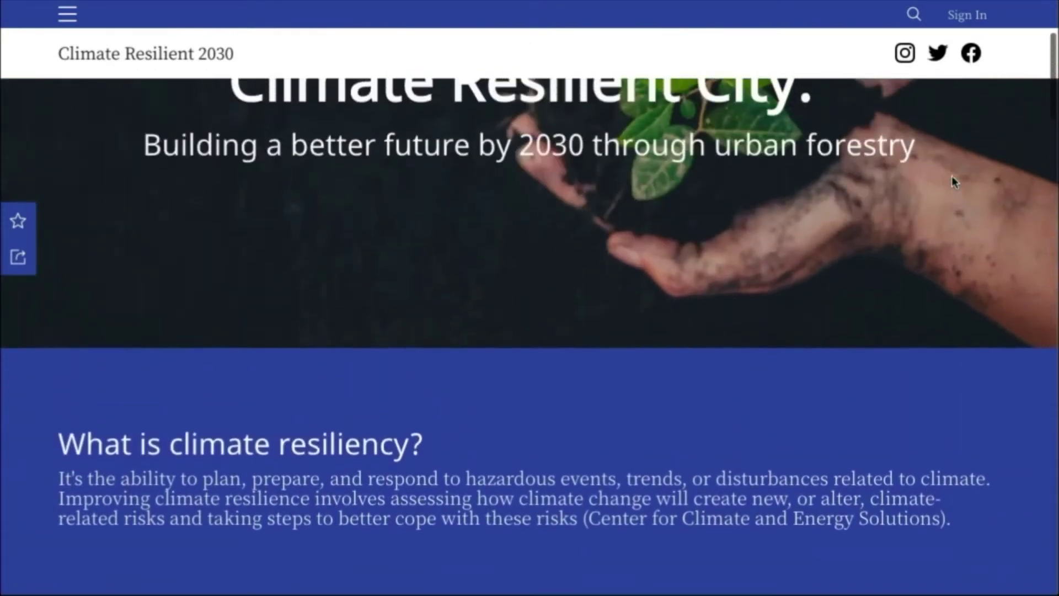
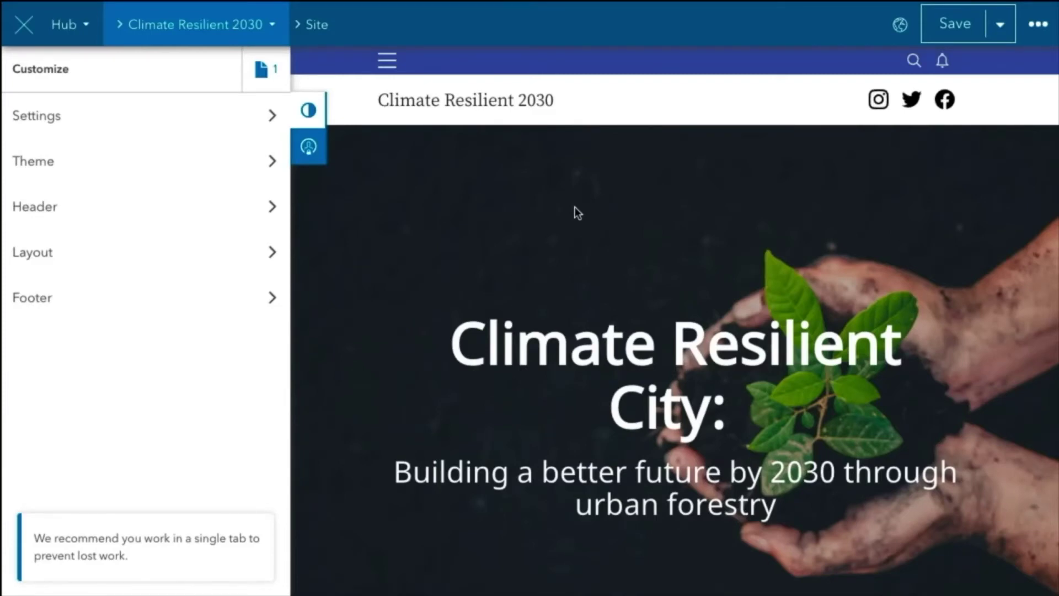
Add the Environmental Community Advisory Council as a supporting team of the Climate Resilient 2030 initiative
{"action": "left_click", "coordinate": [215, 42]}
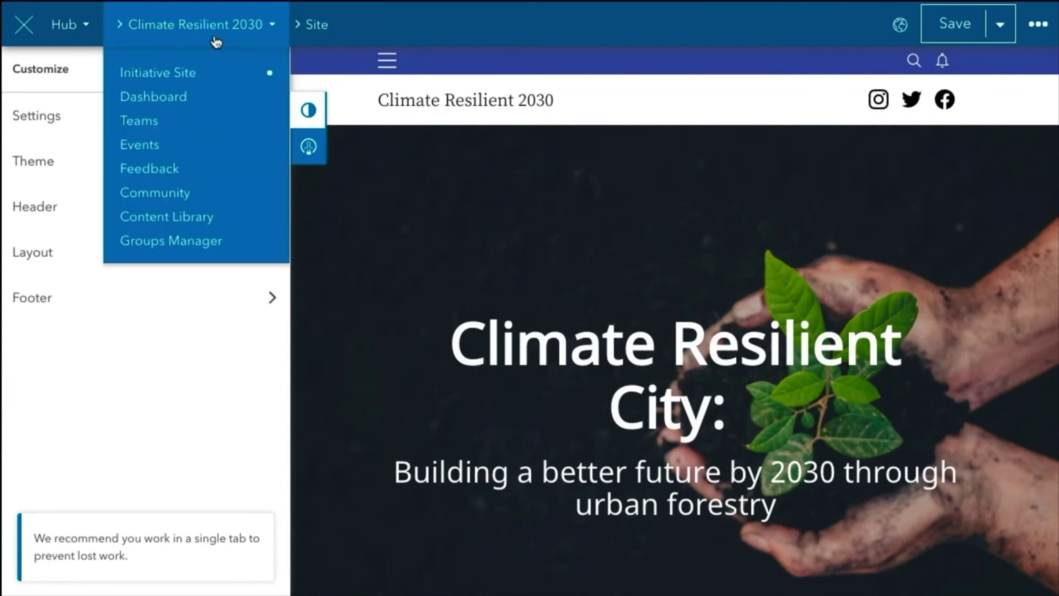
{"action": "left_click", "coordinate": [152, 120]}
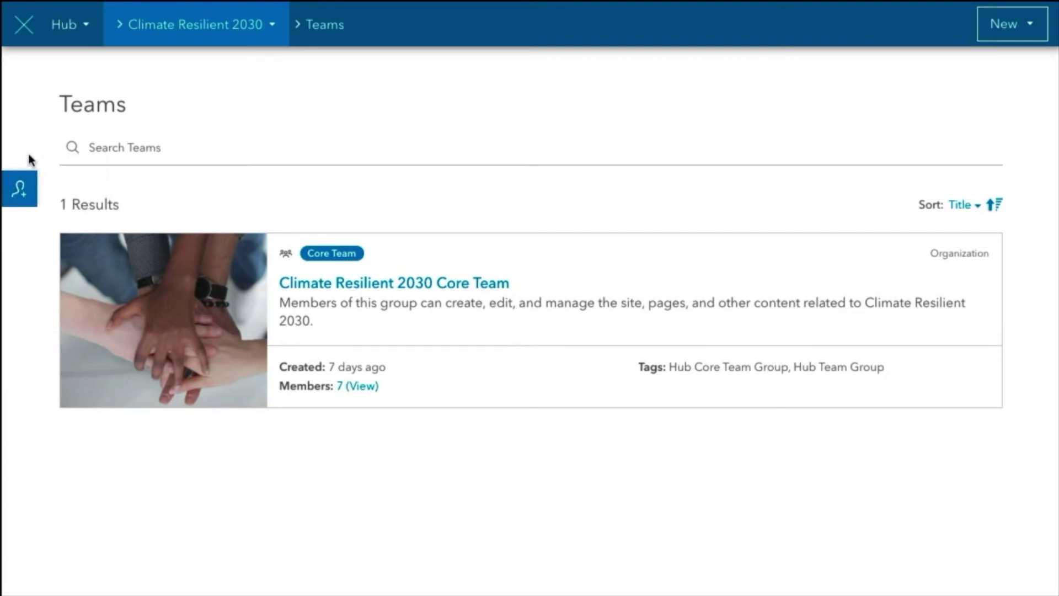
{"action": "left_click", "coordinate": [21, 189]}
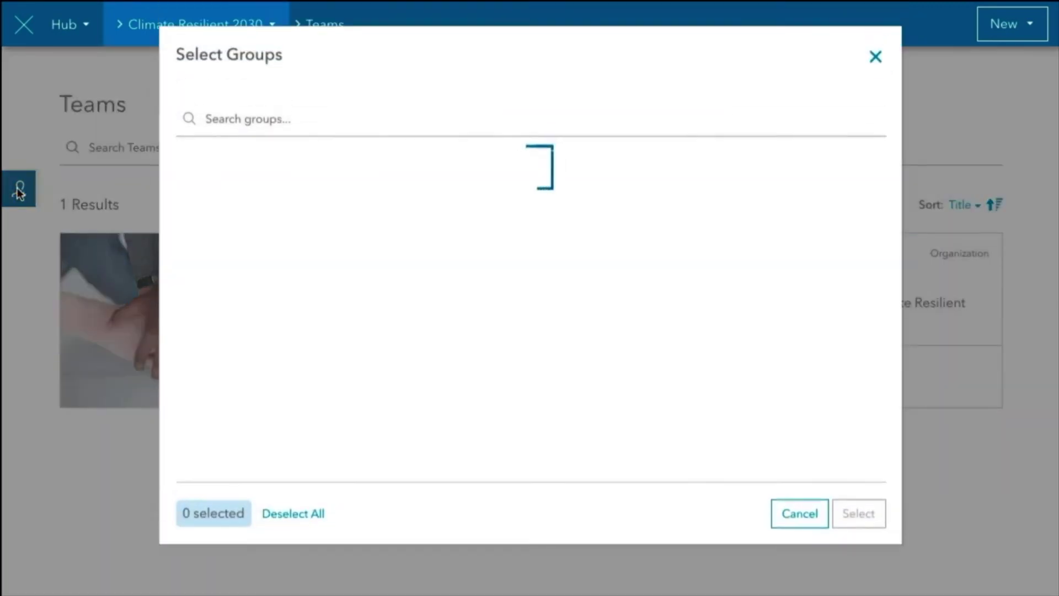
{"action": "left_click", "coordinate": [197, 169]}
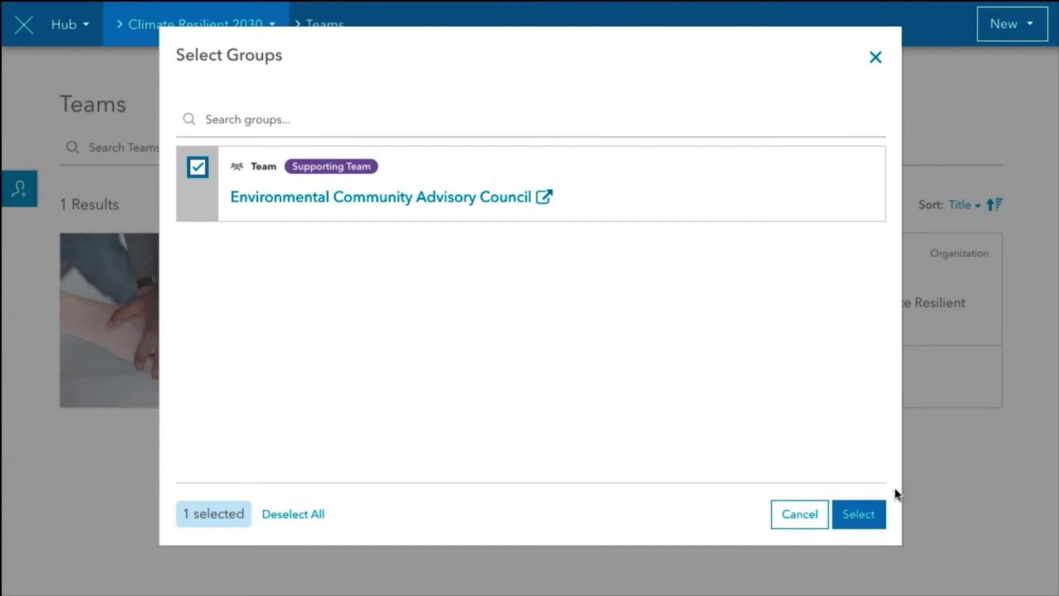
{"action": "left_click", "coordinate": [860, 512]}
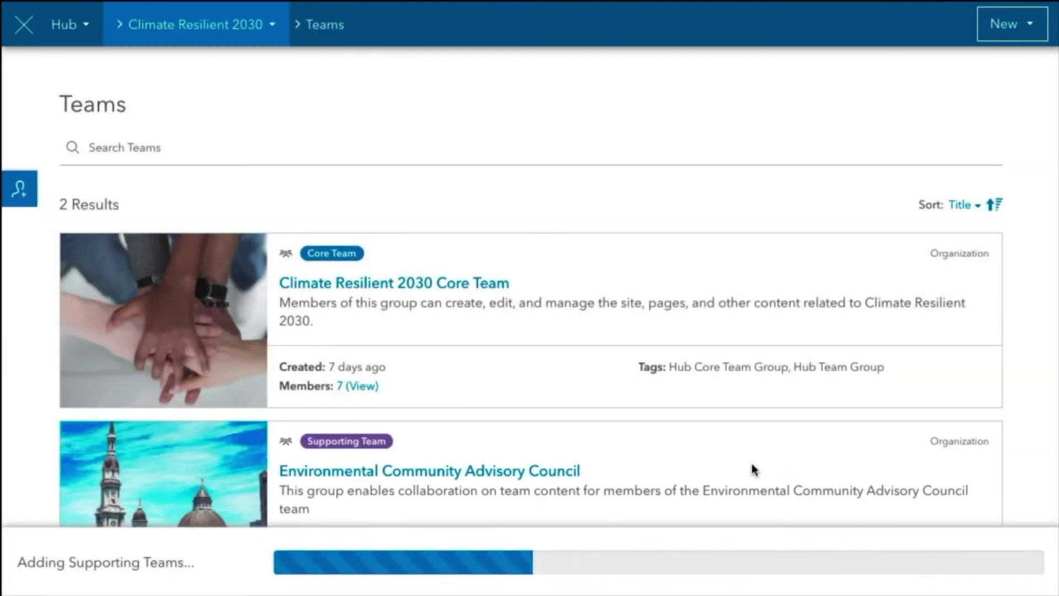
{"action": "scroll", "coordinate": [753, 468], "scroll_direction": "down", "scroll_amount": 3}
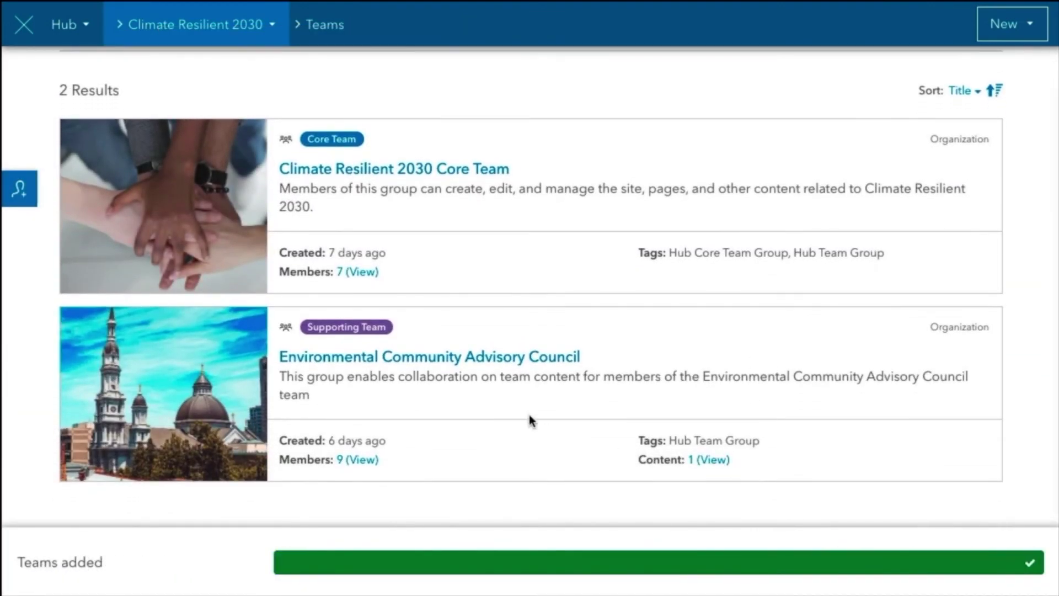
Open the Environmental Community Advisory Council team and review its member list and team management options
{"action": "left_click", "coordinate": [476, 359]}
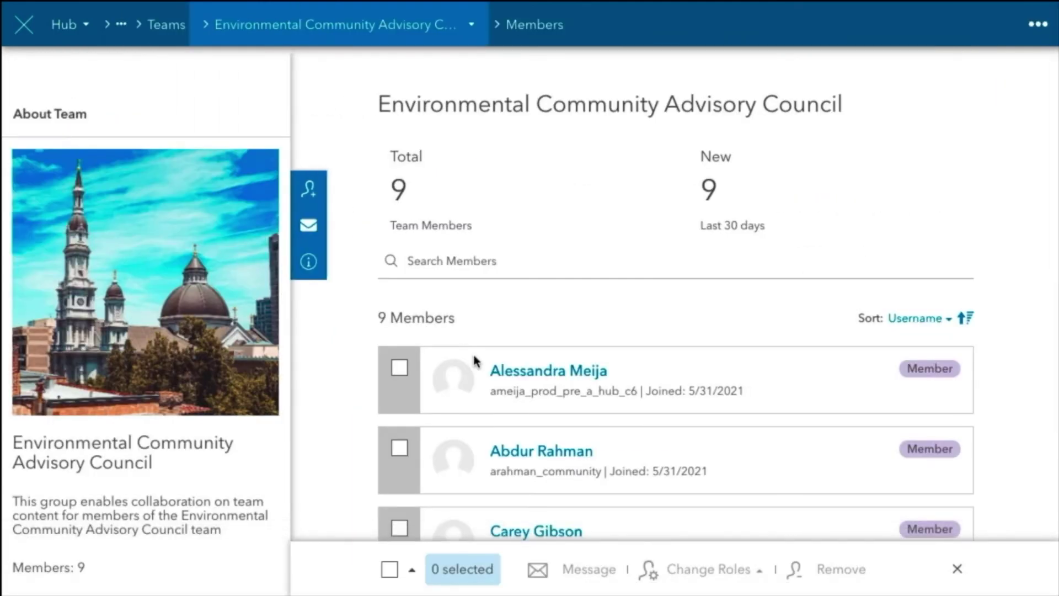
{"action": "scroll", "coordinate": [474, 362], "scroll_direction": "down", "scroll_amount": 4}
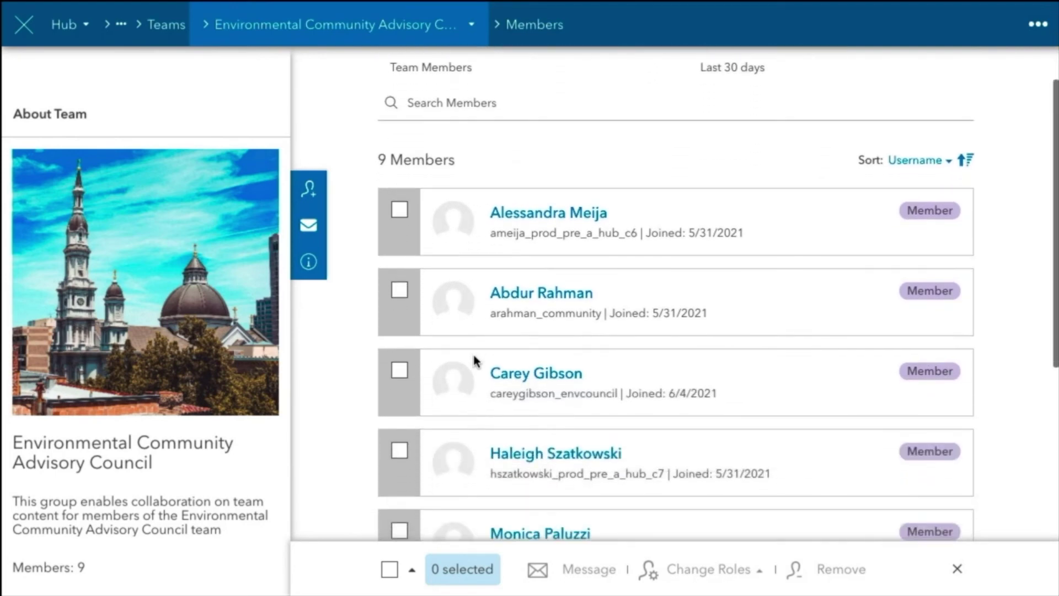
{"action": "scroll", "coordinate": [473, 358], "scroll_direction": "up", "scroll_amount": 4}
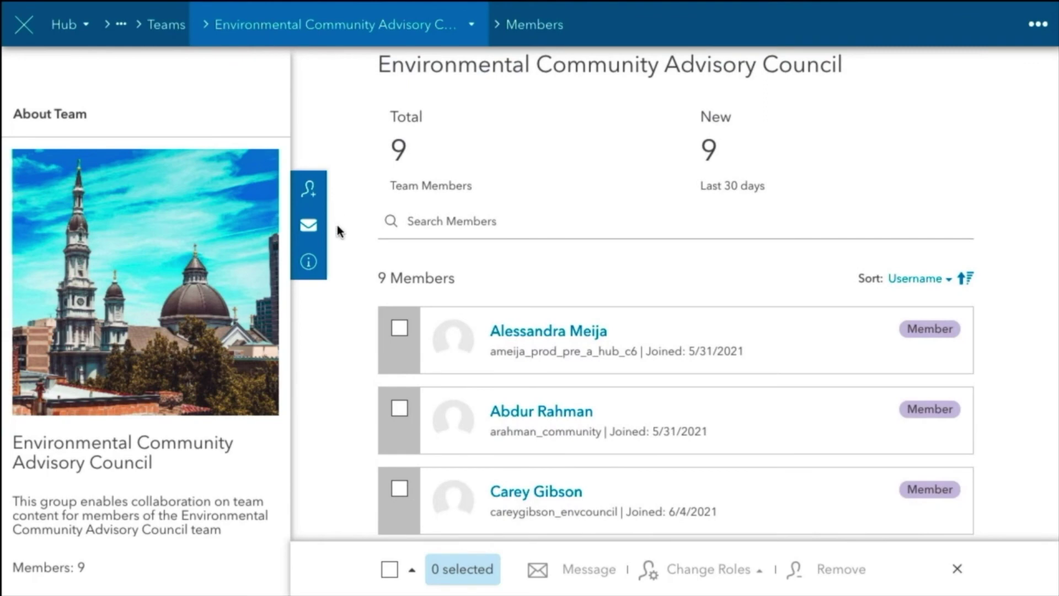
{"action": "scroll", "coordinate": [340, 237], "scroll_direction": "up", "scroll_amount": 1}
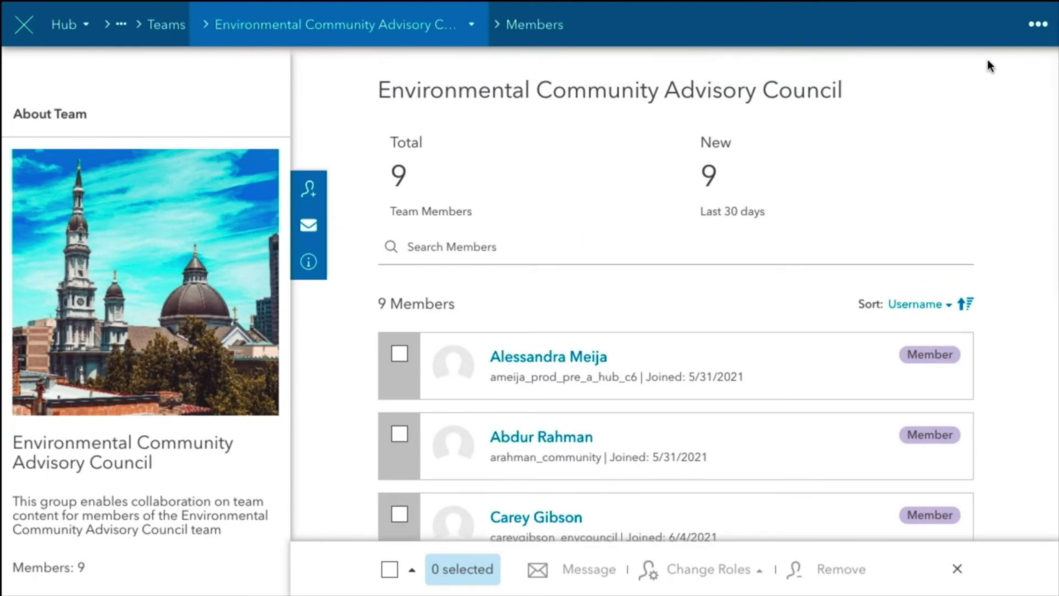
{"action": "left_click", "coordinate": [1020, 29]}
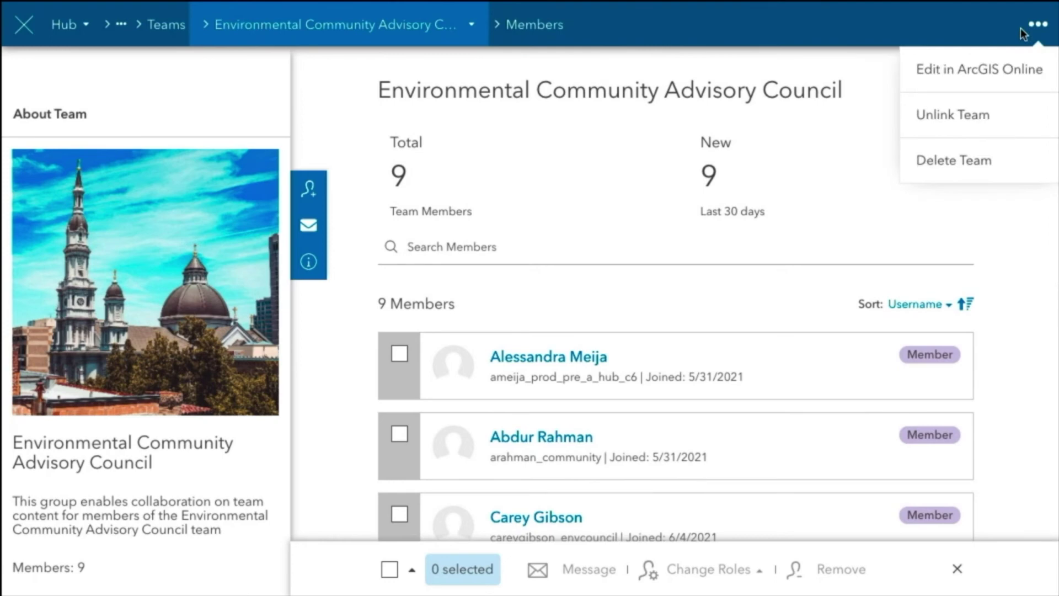
{"action": "left_click", "coordinate": [938, 37]}
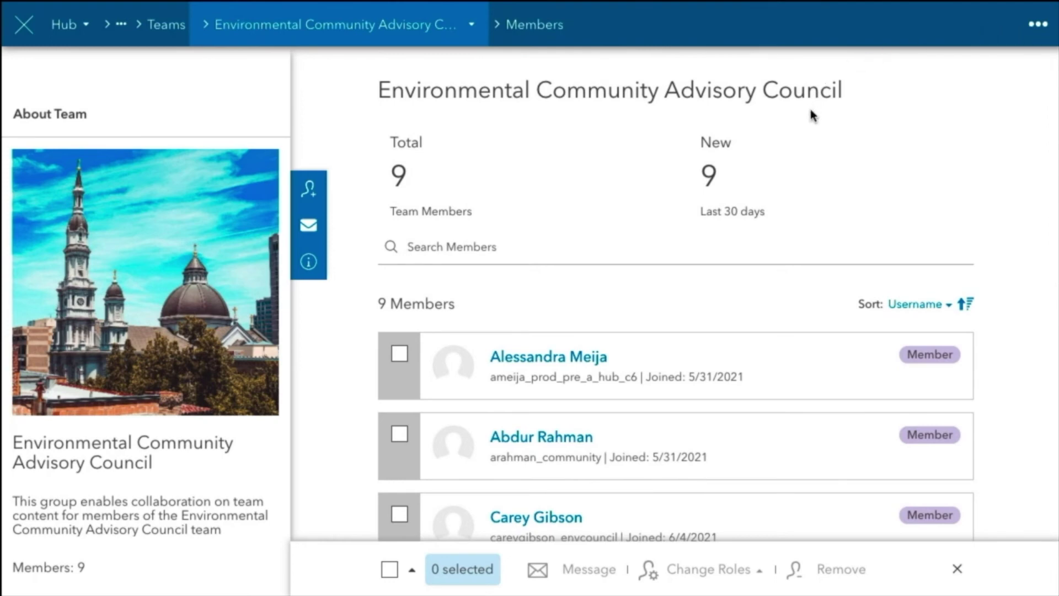
{"action": "scroll", "coordinate": [809, 105], "scroll_direction": "up", "scroll_amount": 1}
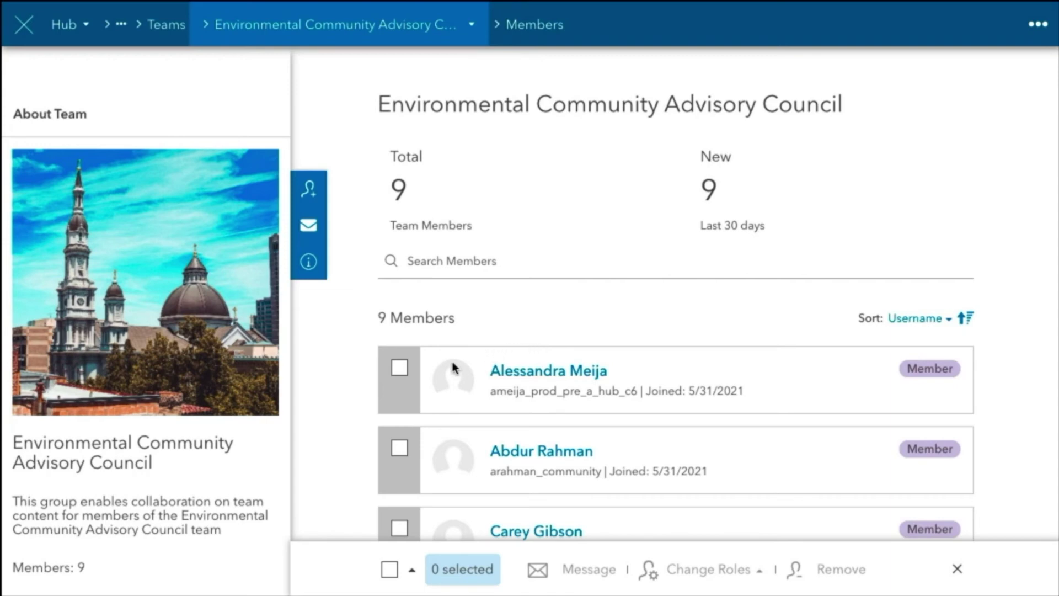
Change the role of the first listed team member to Manager
{"action": "left_click", "coordinate": [400, 369]}
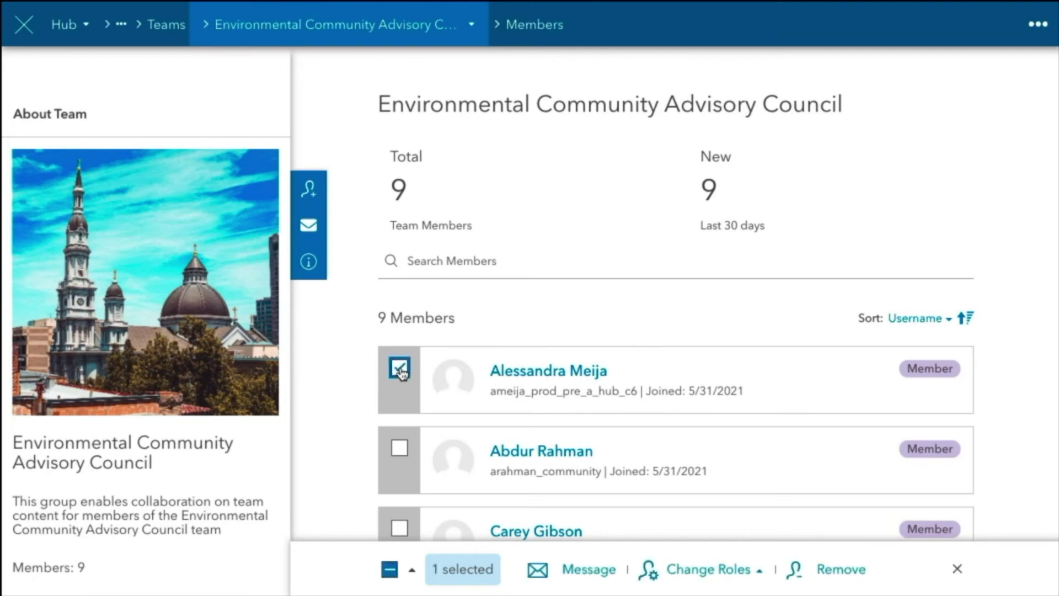
{"action": "left_click", "coordinate": [699, 571]}
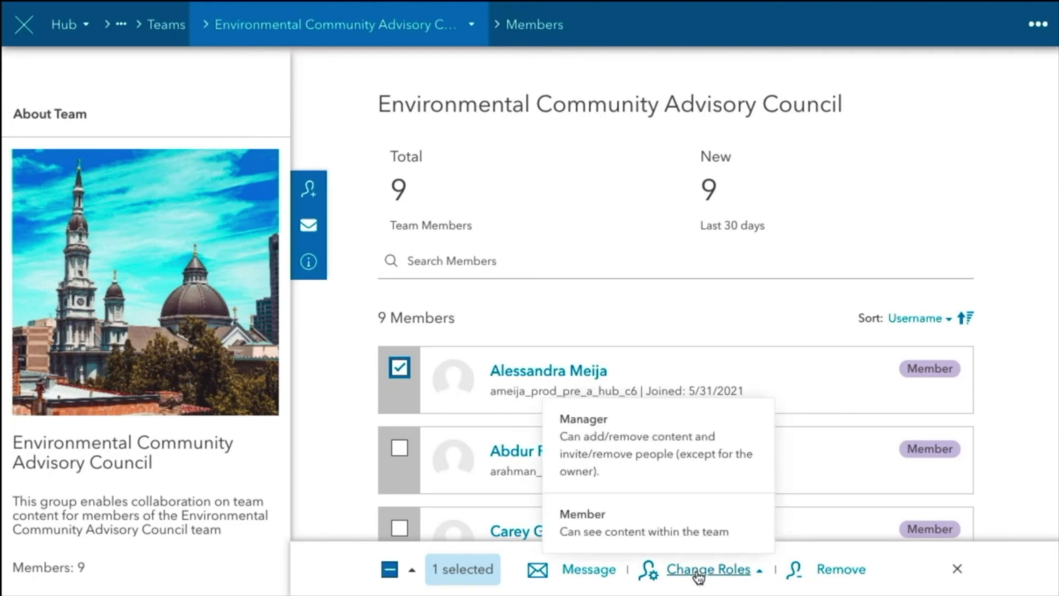
{"action": "left_click", "coordinate": [670, 469]}
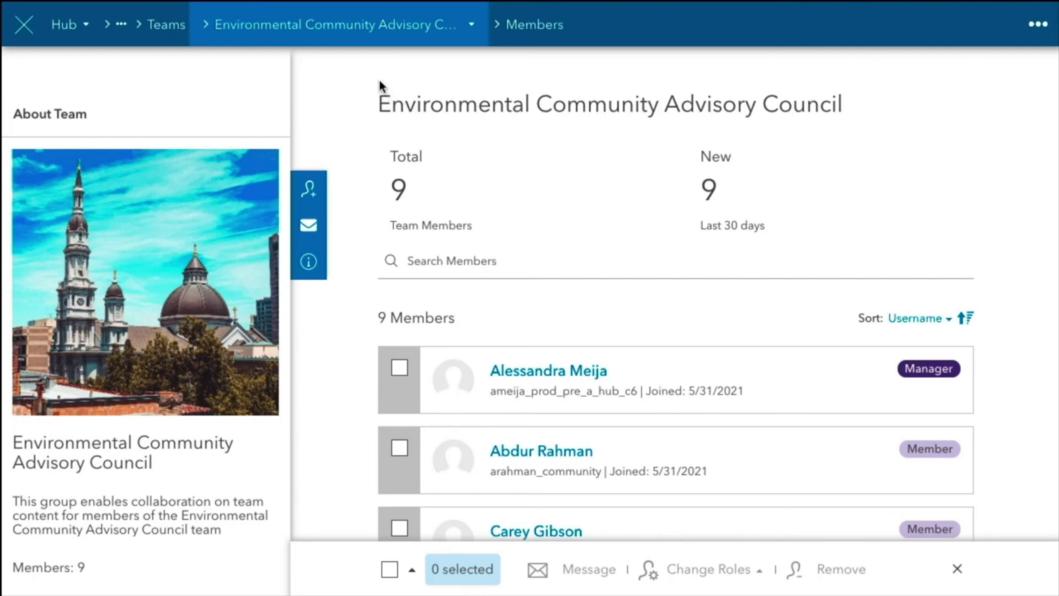
Add the organization's existing City Maintained Trees dataset to the team's content and return to the team's member list
{"action": "left_click", "coordinate": [339, 34]}
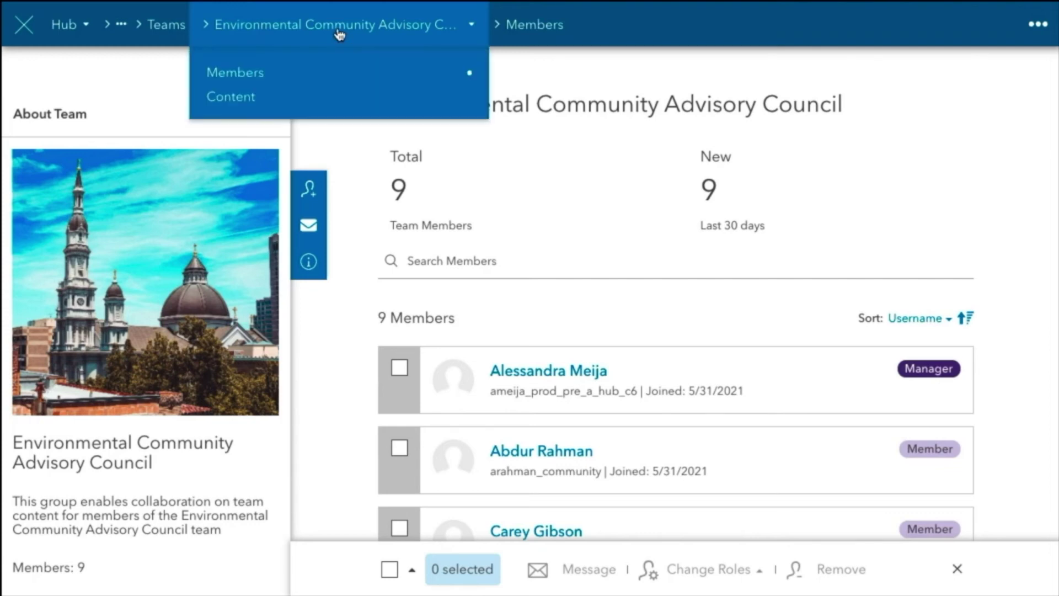
{"action": "left_click", "coordinate": [231, 97]}
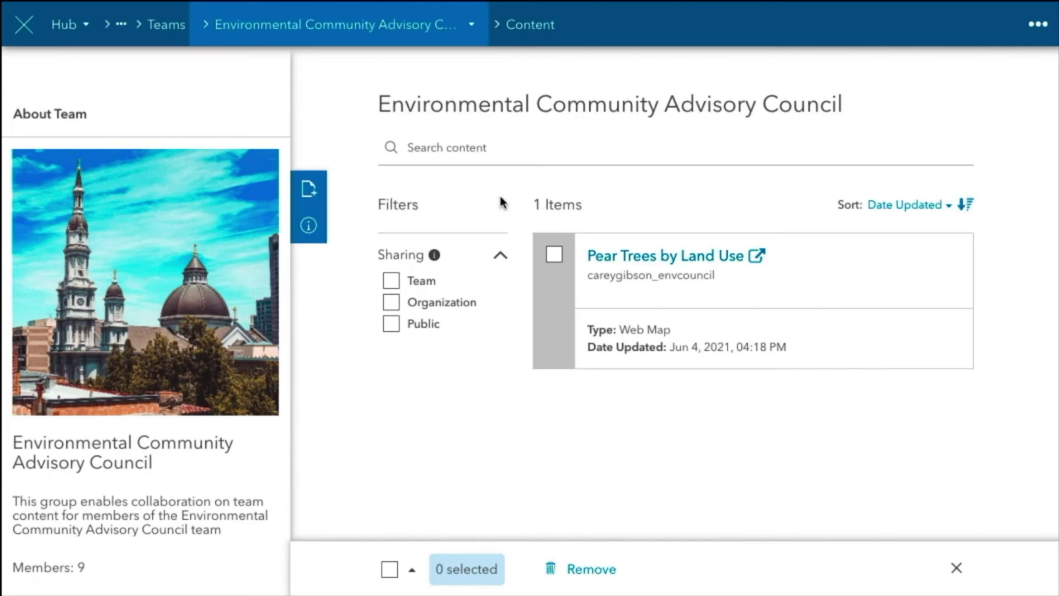
{"action": "left_click", "coordinate": [312, 188]}
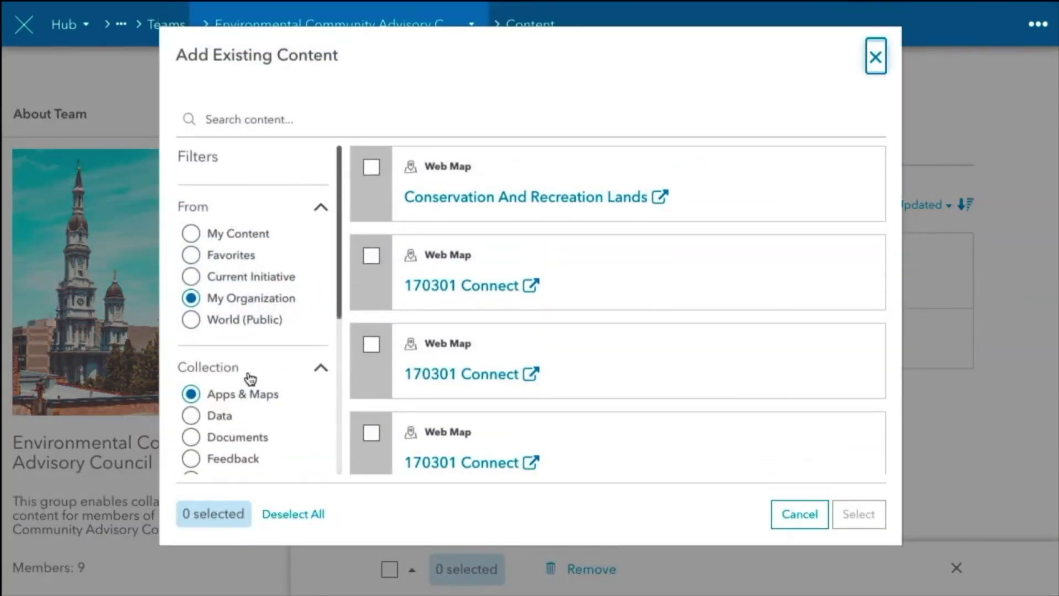
{"action": "left_click", "coordinate": [189, 420]}
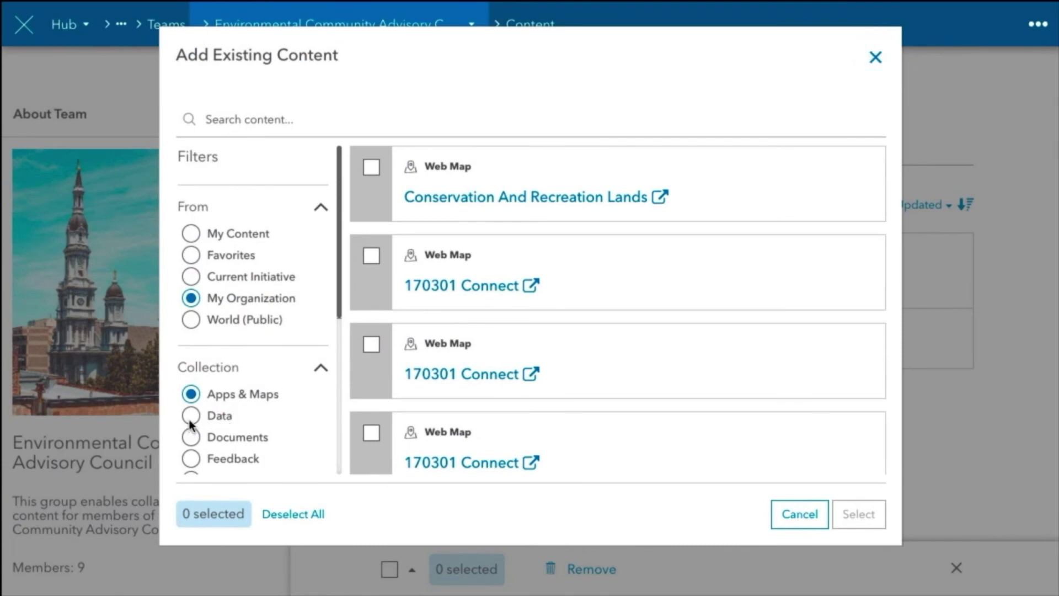
{"action": "left_click", "coordinate": [259, 121]}
{"action": "type", "text": "city "}
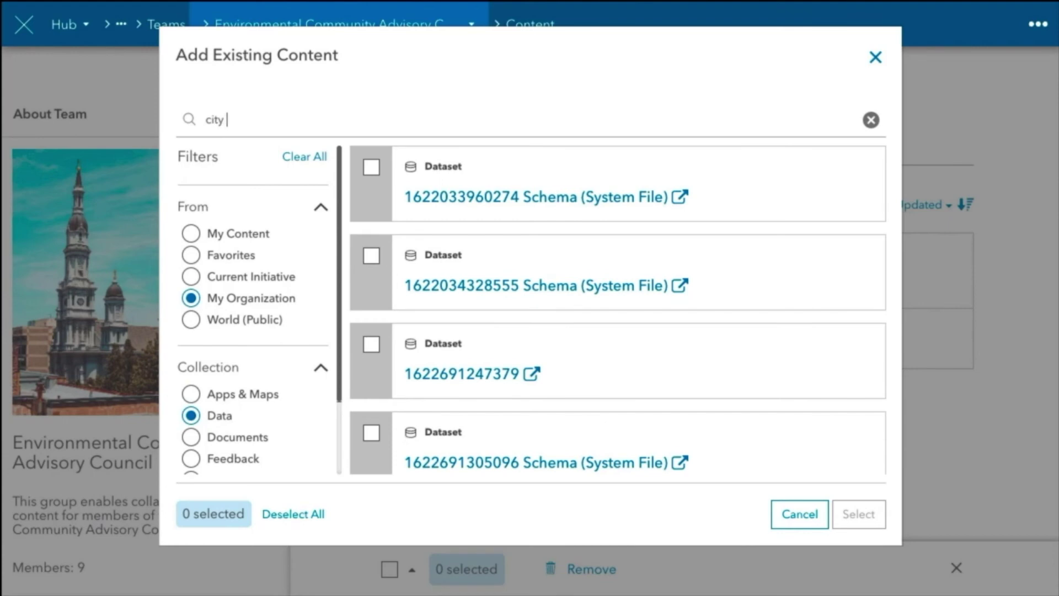
{"action": "type", "text": "maintained"}
{"action": "left_click", "coordinate": [371, 167]}
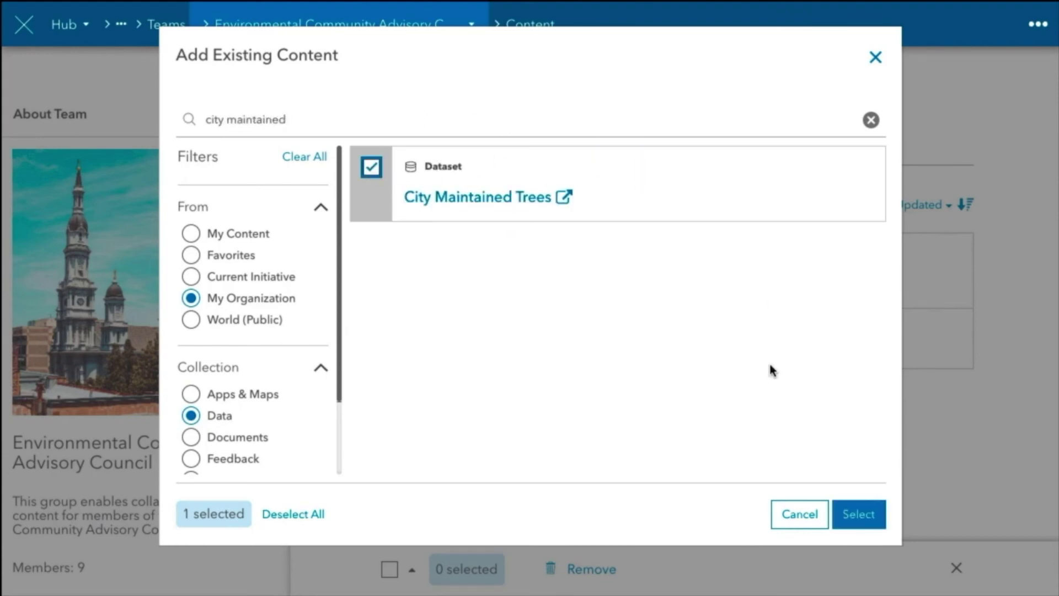
{"action": "left_click", "coordinate": [852, 518]}
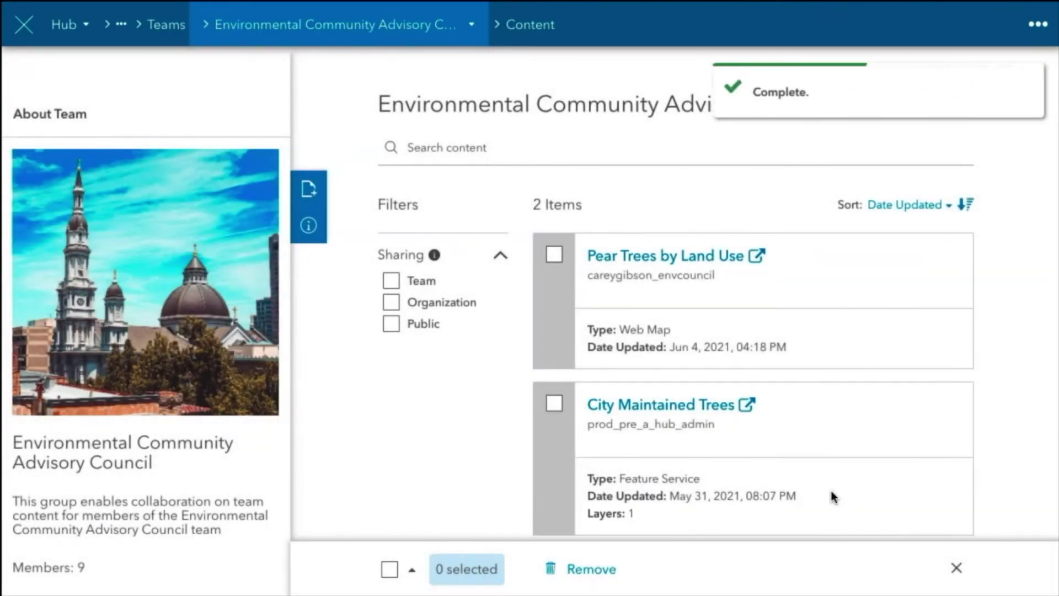
{"action": "left_click", "coordinate": [442, 32]}
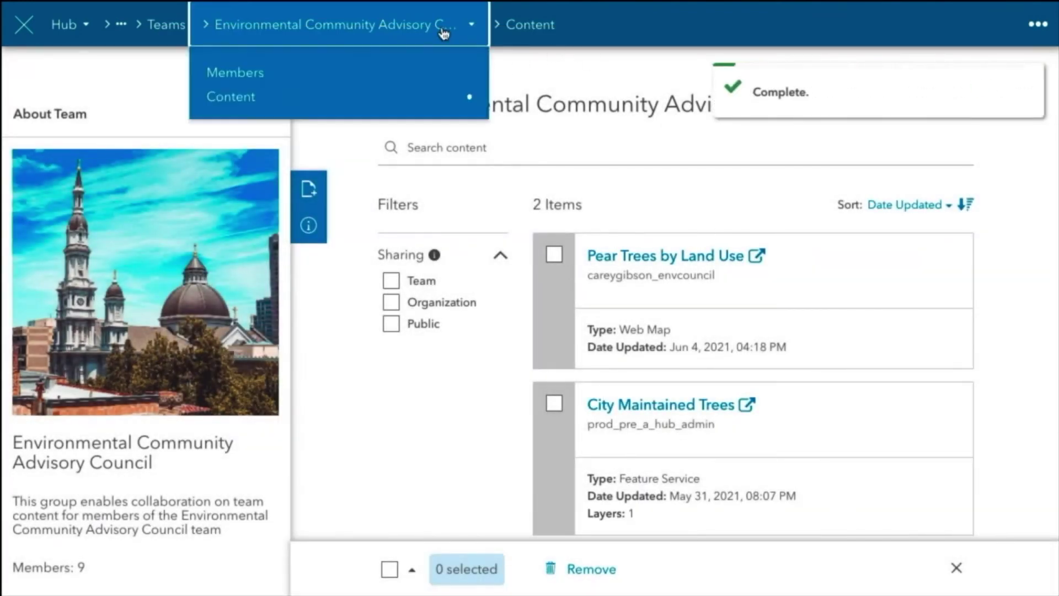
{"action": "left_click", "coordinate": [243, 73]}
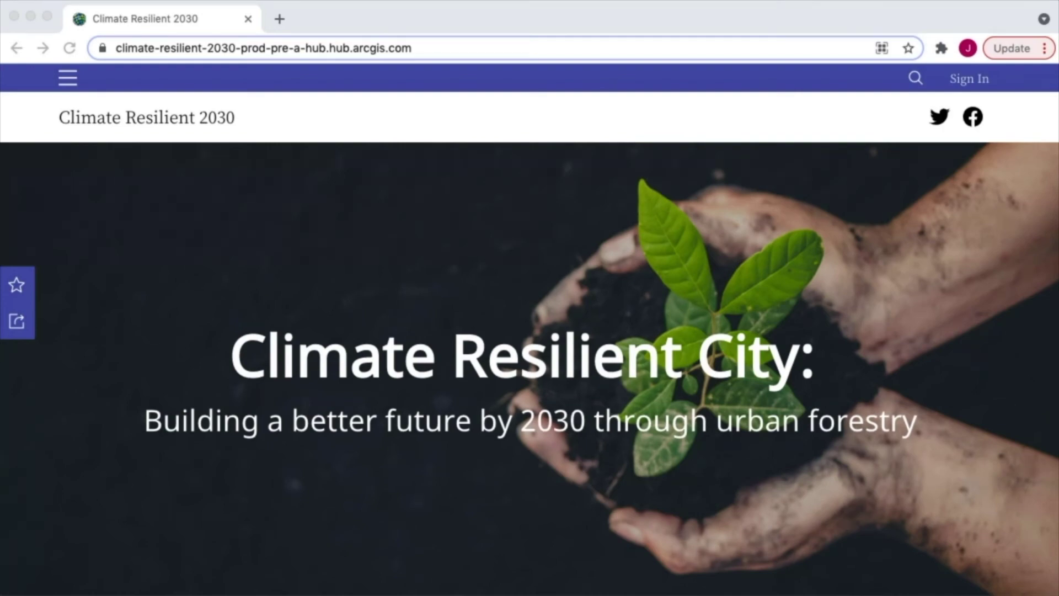
Sign in to the Climate Resilient 2030 site and open the Environmental Community Advisory Council page
{"action": "scroll", "coordinate": [225, 296], "scroll_direction": "down", "scroll_amount": 20}
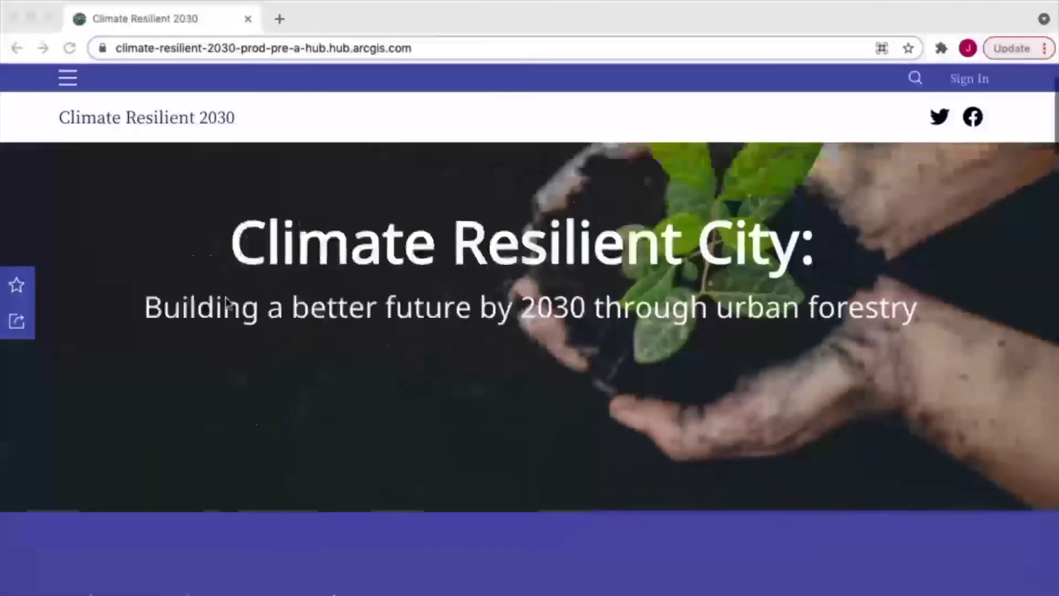
{"action": "scroll", "coordinate": [227, 302], "scroll_direction": "down", "scroll_amount": 20}
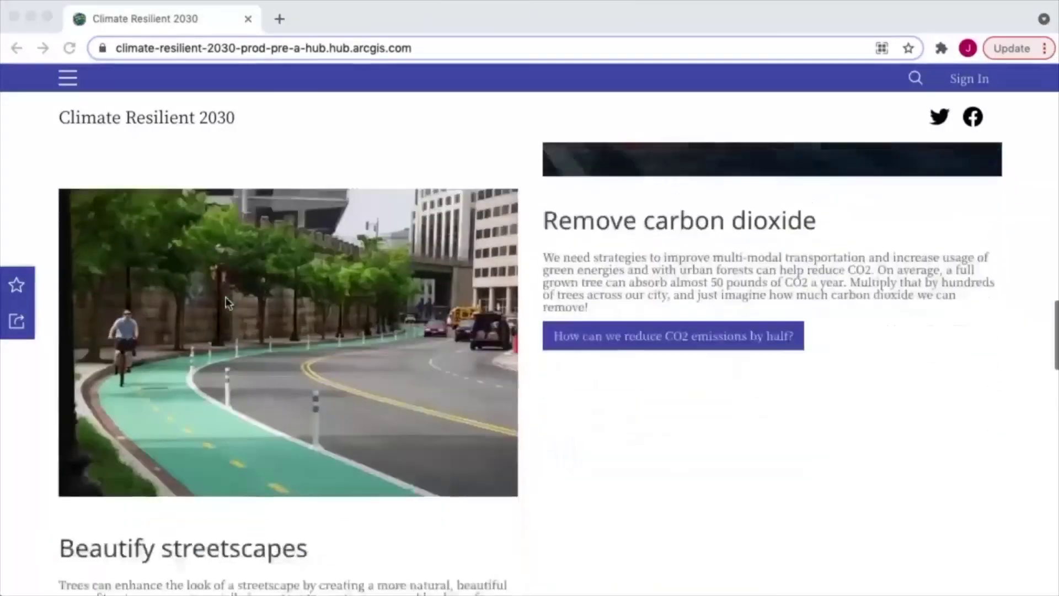
{"action": "scroll", "coordinate": [226, 302], "scroll_direction": "down", "scroll_amount": 8}
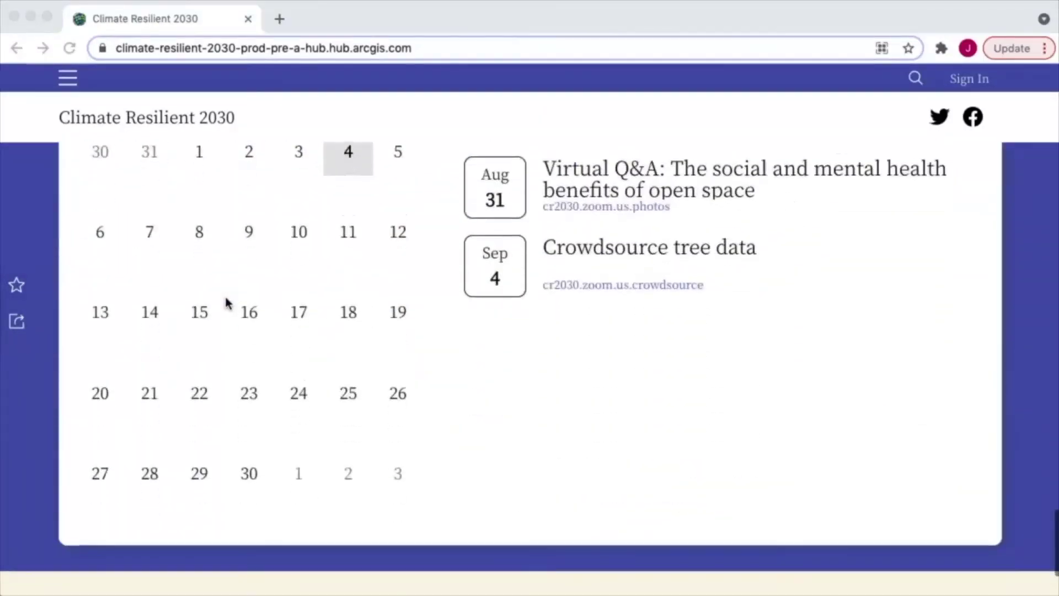
{"action": "left_click", "coordinate": [987, 69]}
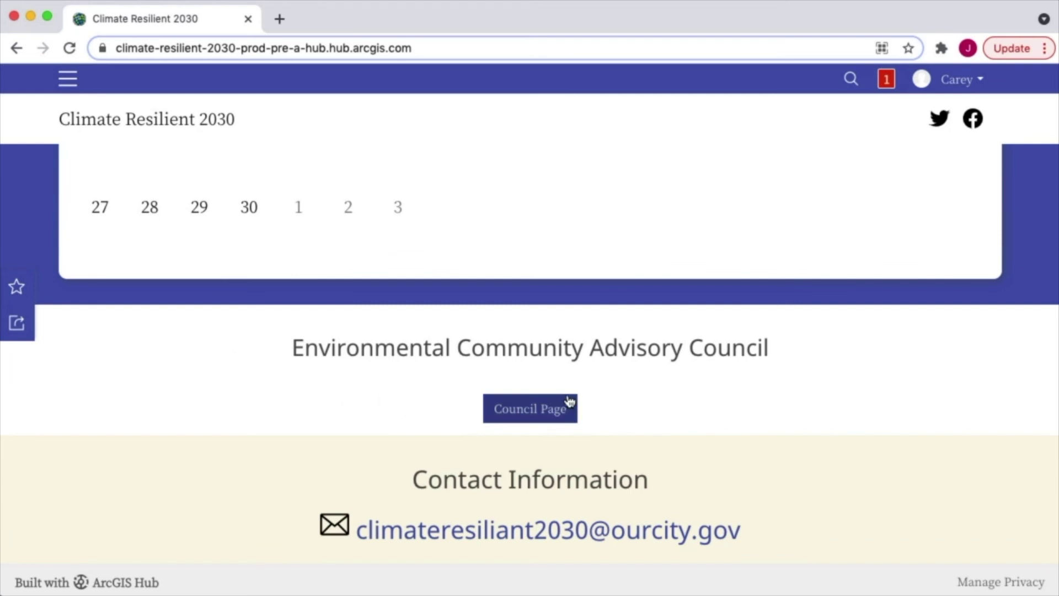
{"action": "left_click", "coordinate": [546, 412]}
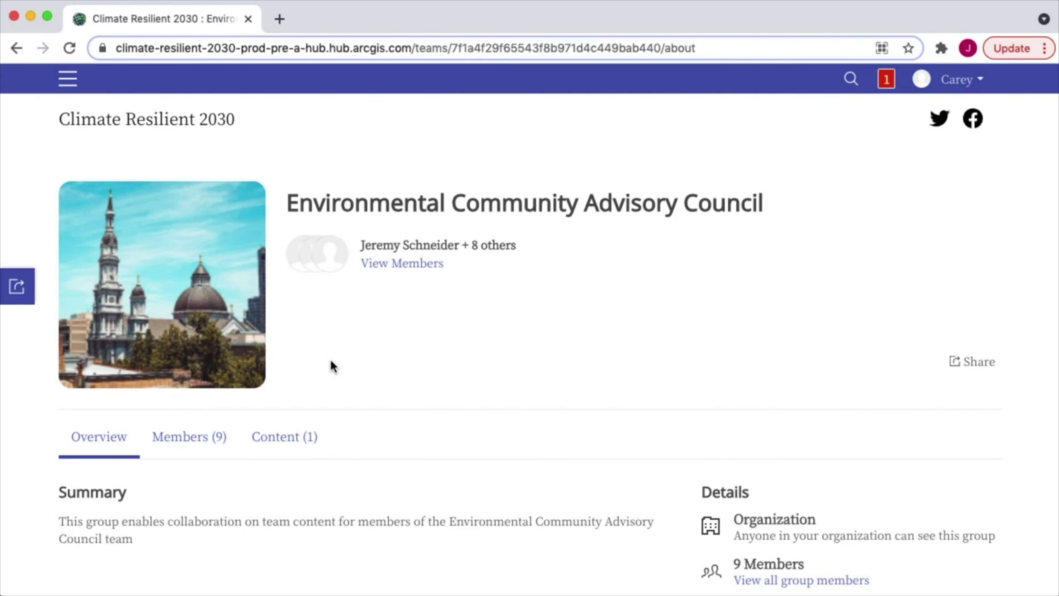
Review the council team's overview, member list and shared content
{"action": "scroll", "coordinate": [333, 360], "scroll_direction": "down", "scroll_amount": 4}
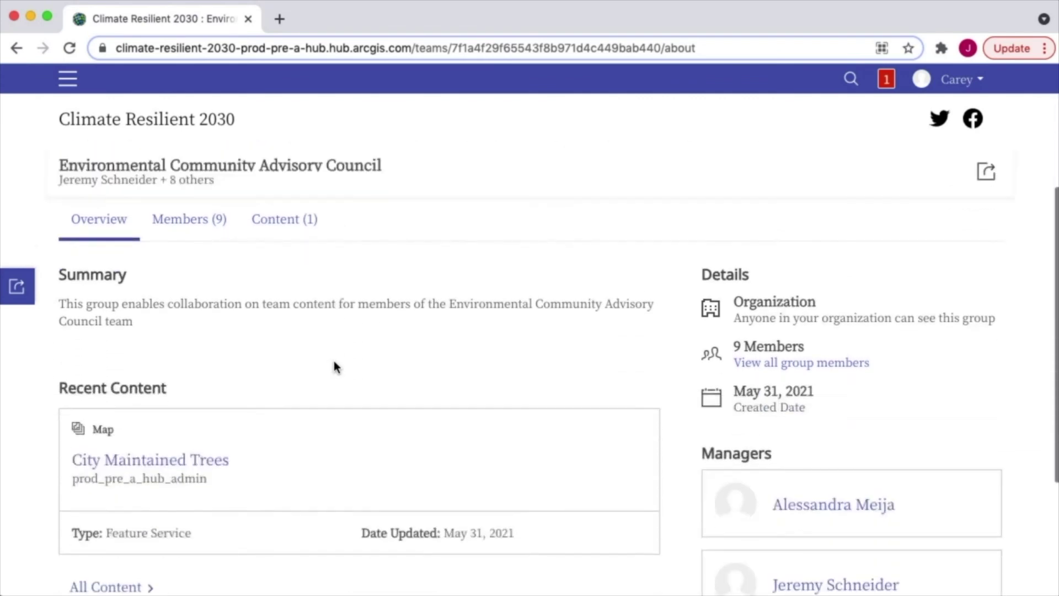
{"action": "left_click", "coordinate": [196, 219]}
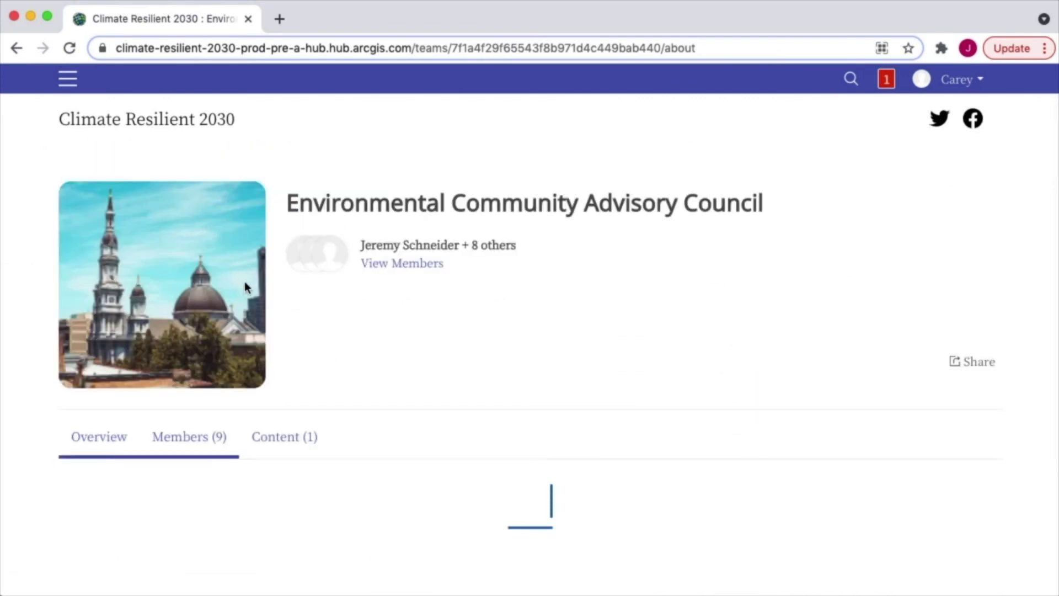
{"action": "scroll", "coordinate": [411, 343], "scroll_direction": "down", "scroll_amount": 5}
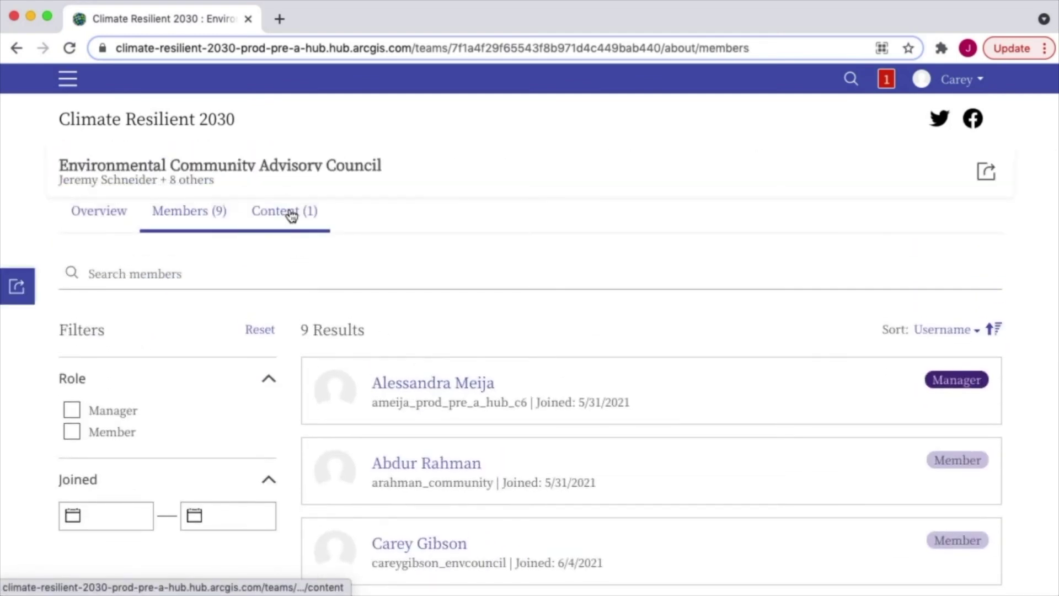
{"action": "left_click", "coordinate": [292, 215]}
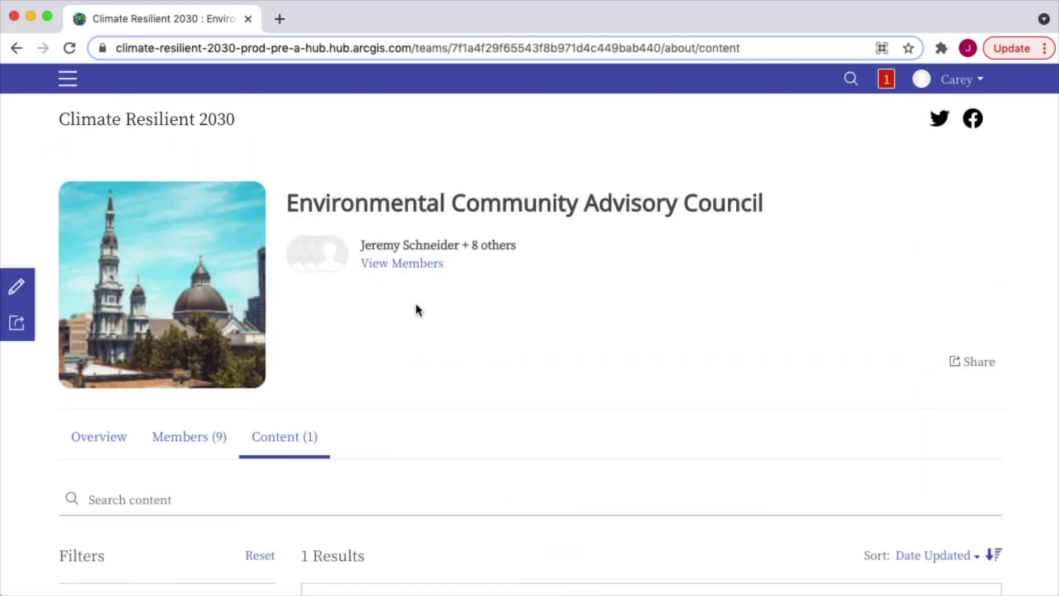
{"action": "scroll", "coordinate": [416, 307], "scroll_direction": "down", "scroll_amount": 4}
{"action": "scroll", "coordinate": [416, 310], "scroll_direction": "down", "scroll_amount": 1}
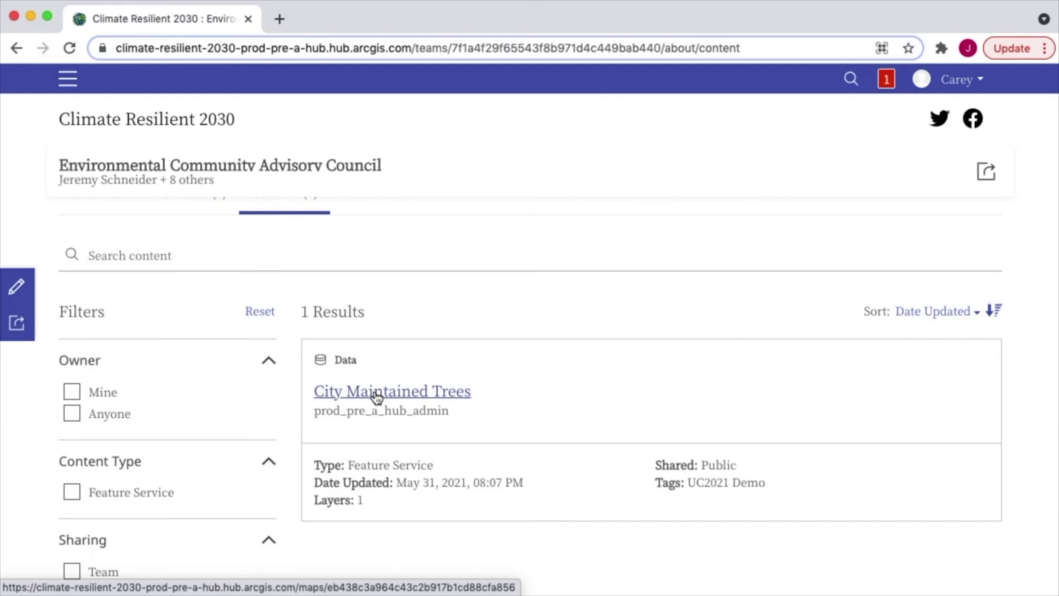
Open City Maintained Trees in a new browser tab and explore its City_Maintained_Trees layer
{"action": "left_click", "coordinate": [377, 396], "text": "super"}
{"action": "left_click", "coordinate": [364, 18]}
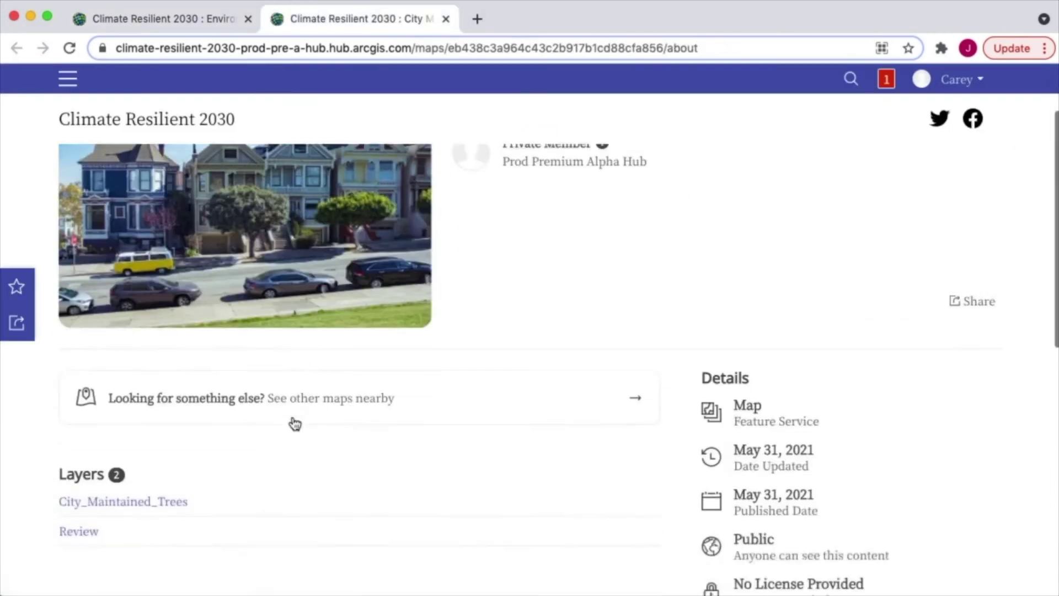
{"action": "left_click", "coordinate": [163, 426]}
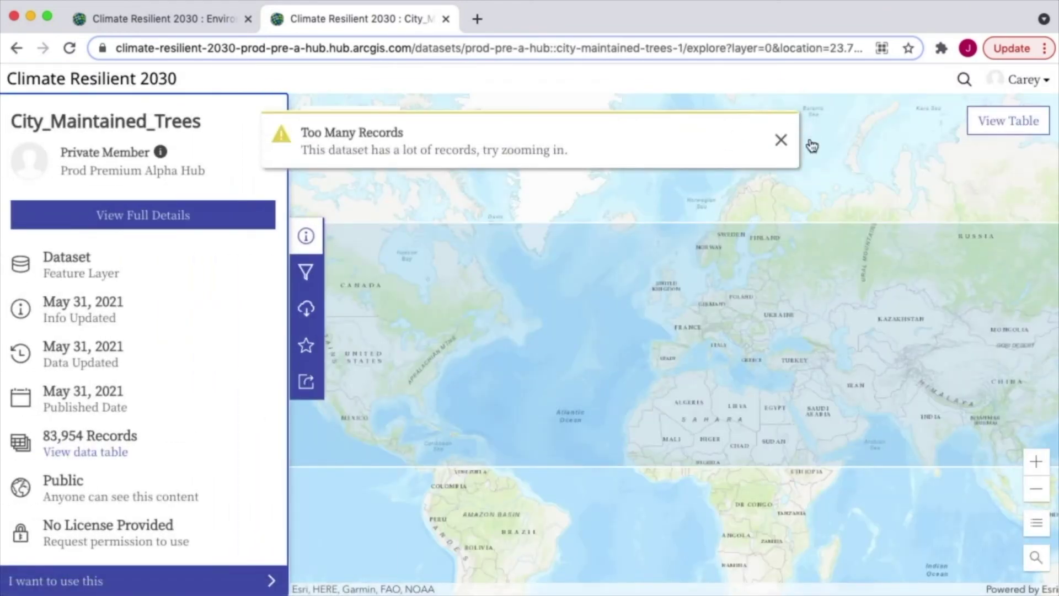
Check the tree records as a table, dismiss the notice, and return to the map focused on the Sacramento area
{"action": "left_click", "coordinate": [988, 121]}
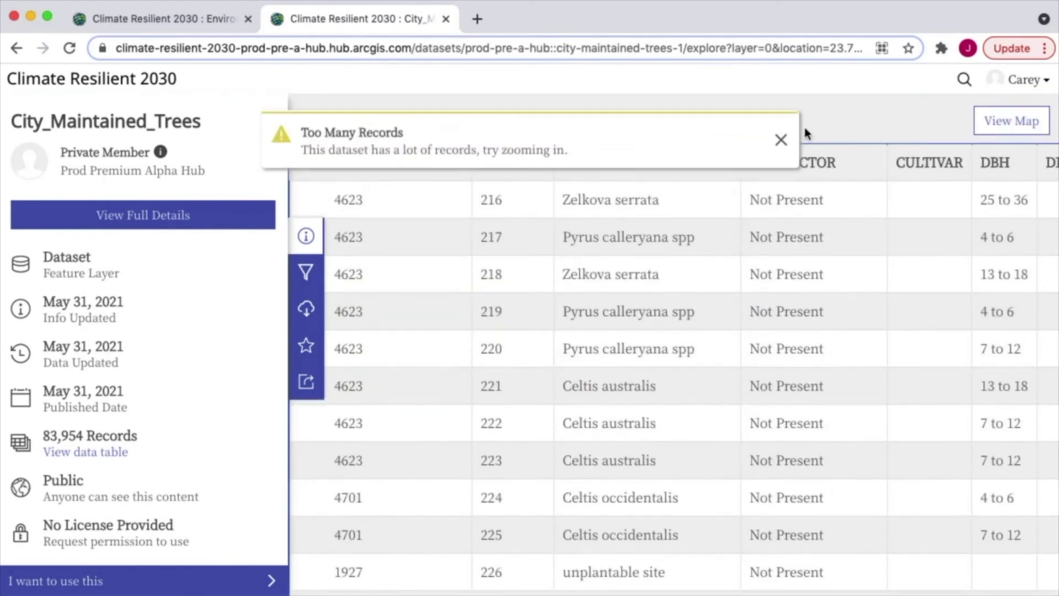
{"action": "left_click", "coordinate": [778, 137]}
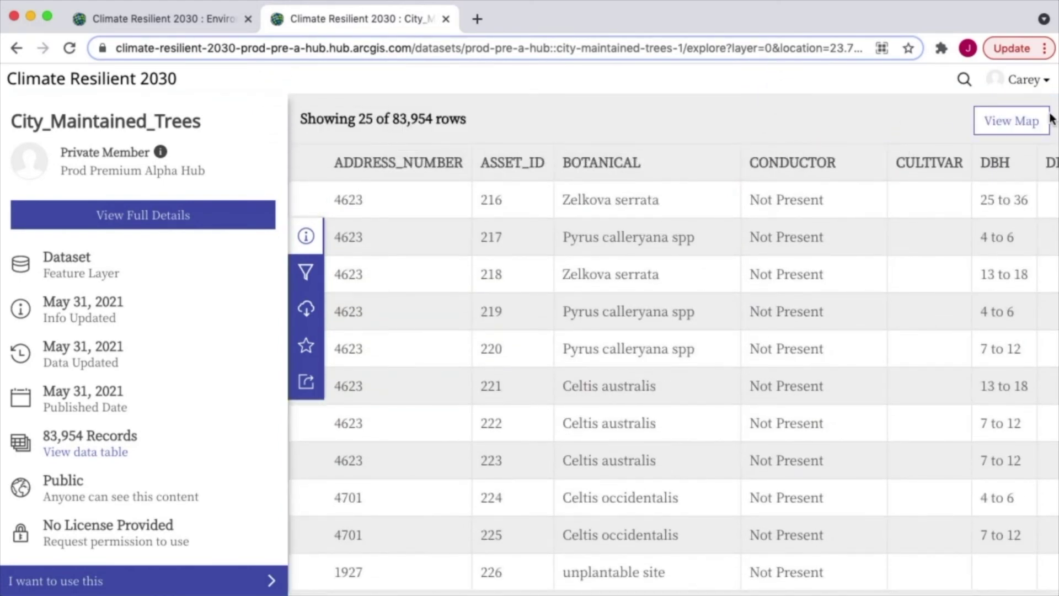
{"action": "left_click", "coordinate": [1033, 119]}
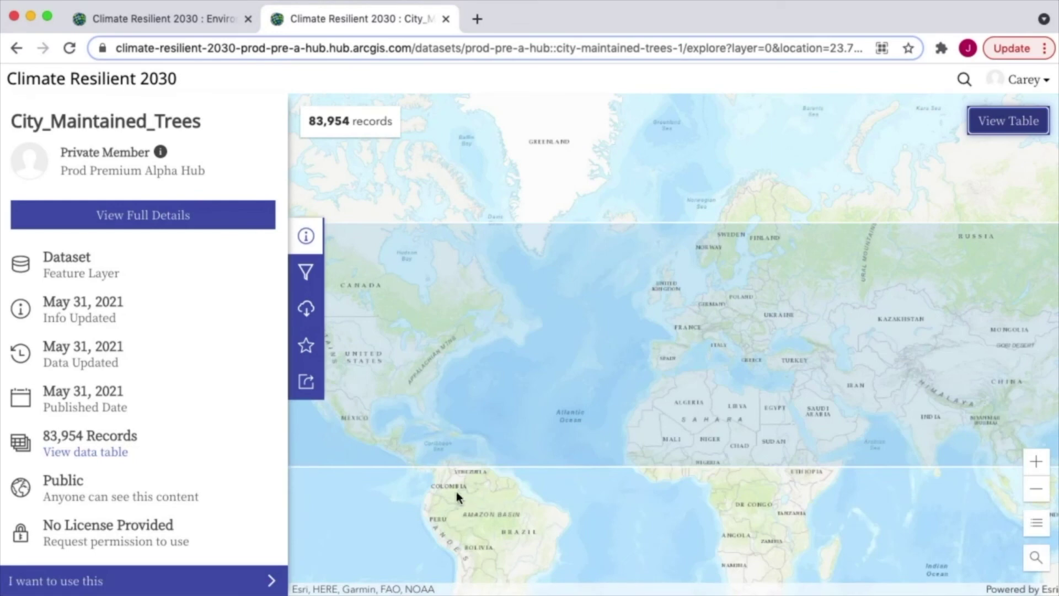
{"action": "left_click_drag", "start_coordinate": [345, 472], "coordinate": [539, 449]}
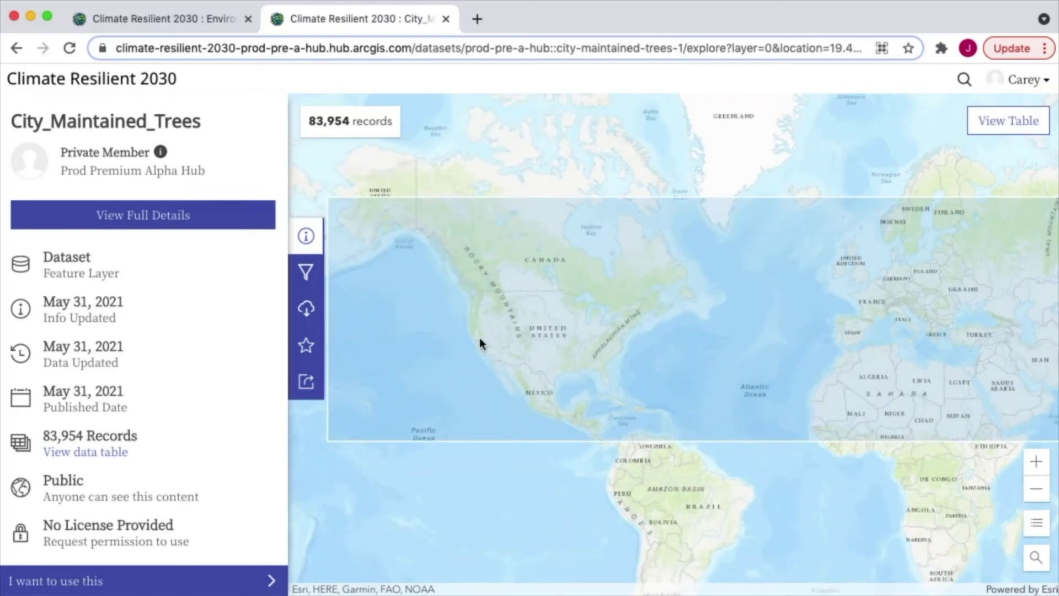
{"action": "scroll", "coordinate": [481, 337], "scroll_direction": "up", "scroll_amount": 6}
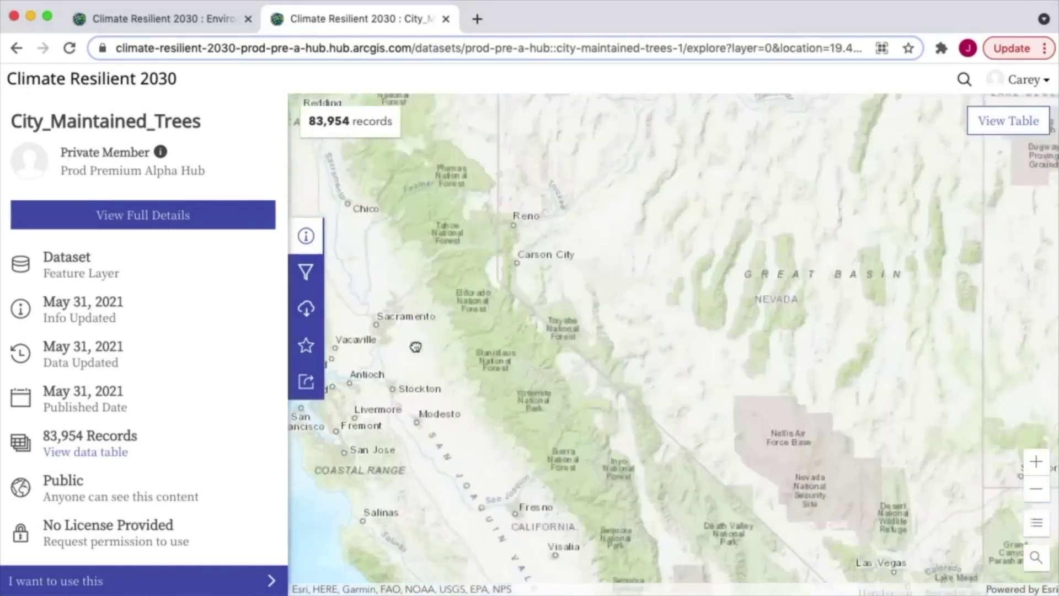
{"action": "scroll", "coordinate": [415, 346], "scroll_direction": "up", "scroll_amount": 4}
{"action": "left_click_drag", "start_coordinate": [398, 342], "coordinate": [658, 417]}
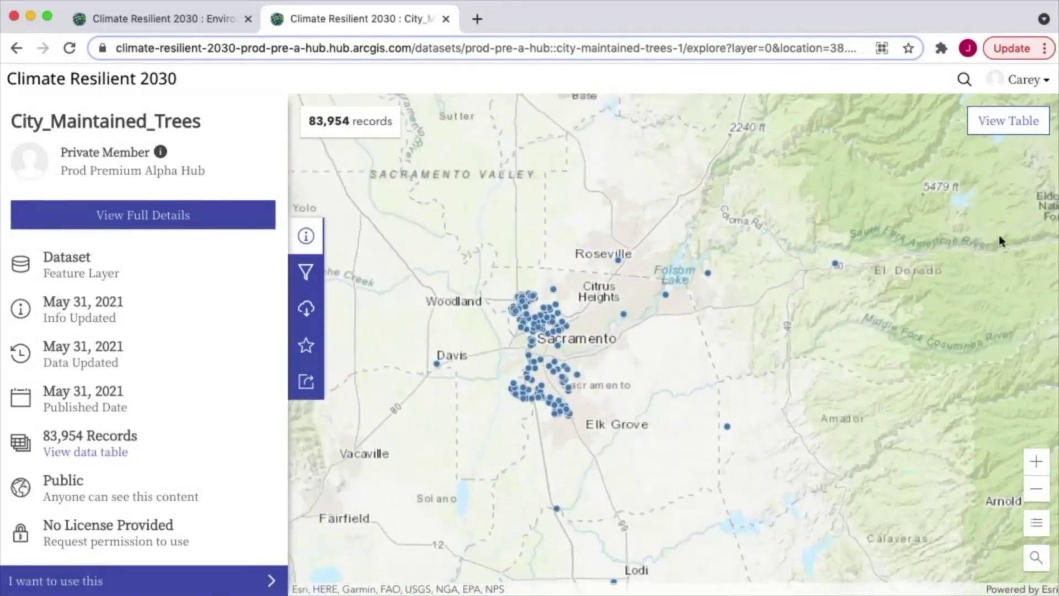
Show the tree records as a table and look through the attribute columns as far as SPECIES and STREET
{"action": "left_click", "coordinate": [1009, 122]}
{"action": "scroll", "coordinate": [623, 299], "scroll_direction": "right", "scroll_amount": 5}
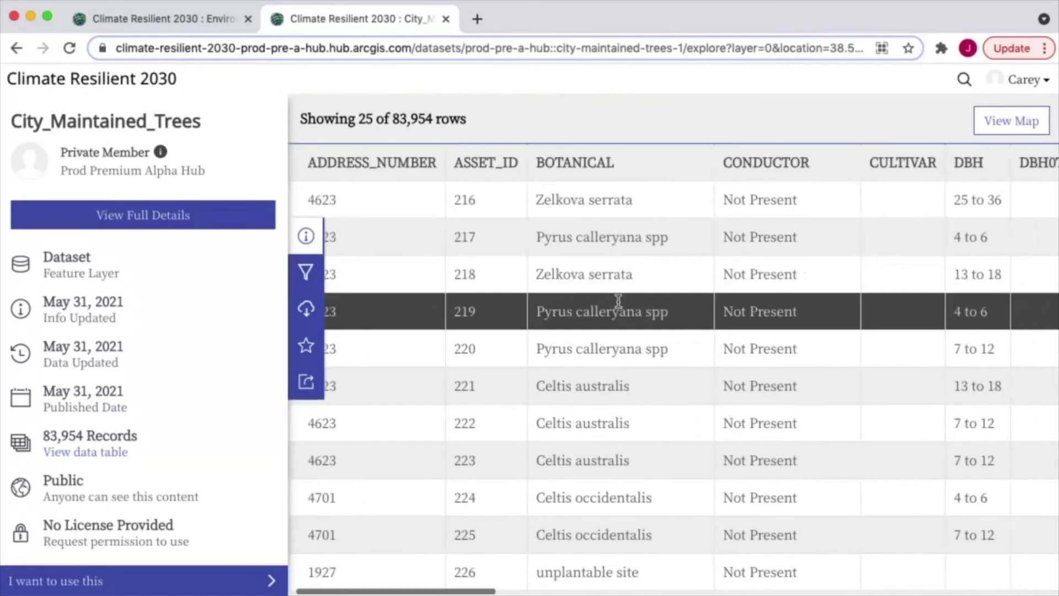
{"action": "scroll", "coordinate": [623, 299], "scroll_direction": "right", "scroll_amount": 10}
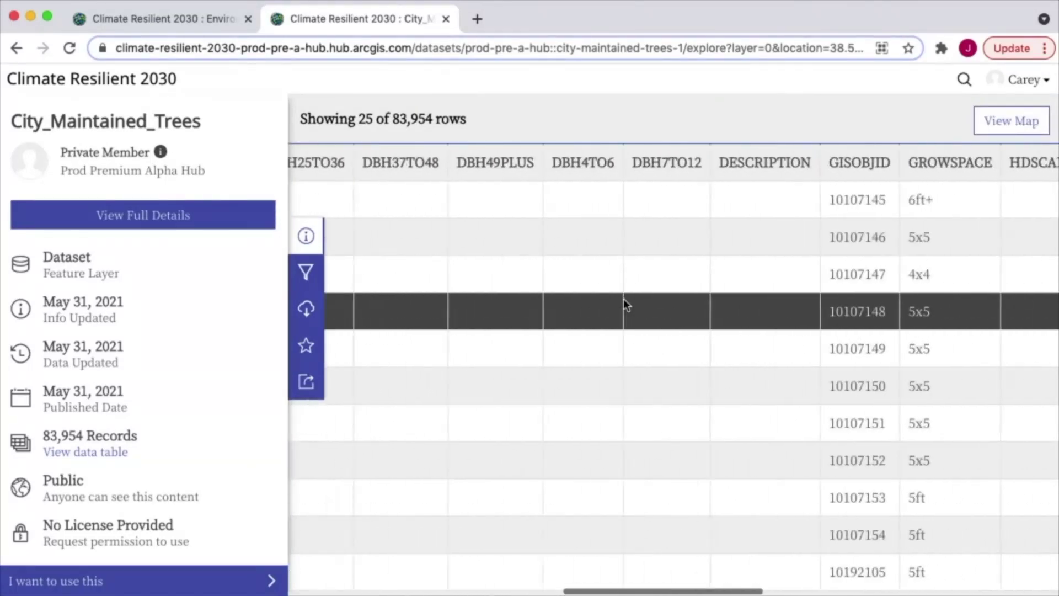
{"action": "scroll", "coordinate": [624, 299], "scroll_direction": "right", "scroll_amount": 12}
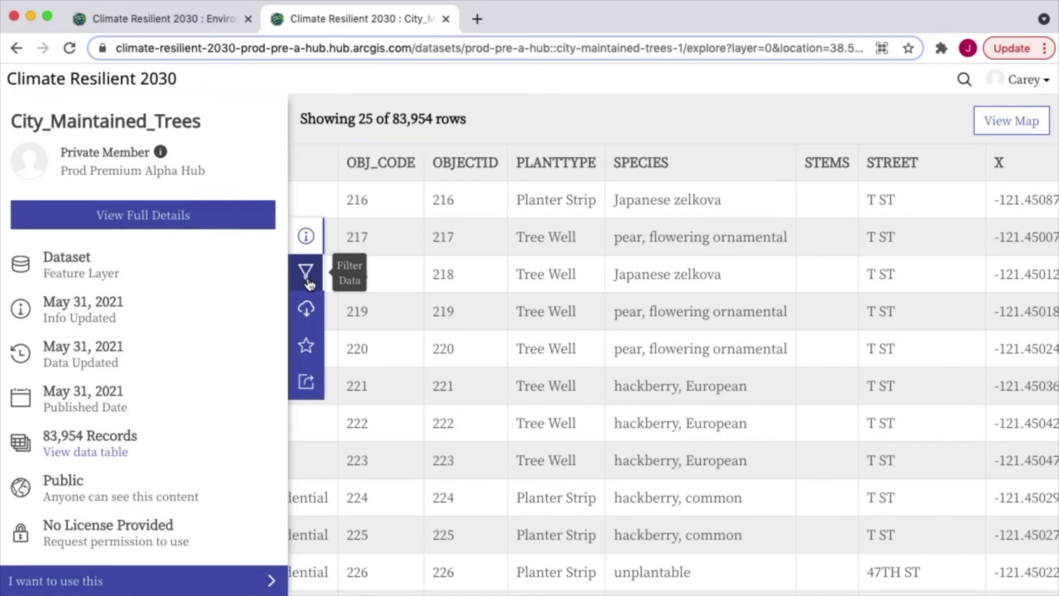
Filter the dataset by SPECIES to "pear, flowering ornamental" and show the filtered trees on the map
{"action": "left_click", "coordinate": [306, 272]}
{"action": "scroll", "coordinate": [182, 443], "scroll_direction": "down", "scroll_amount": 5}
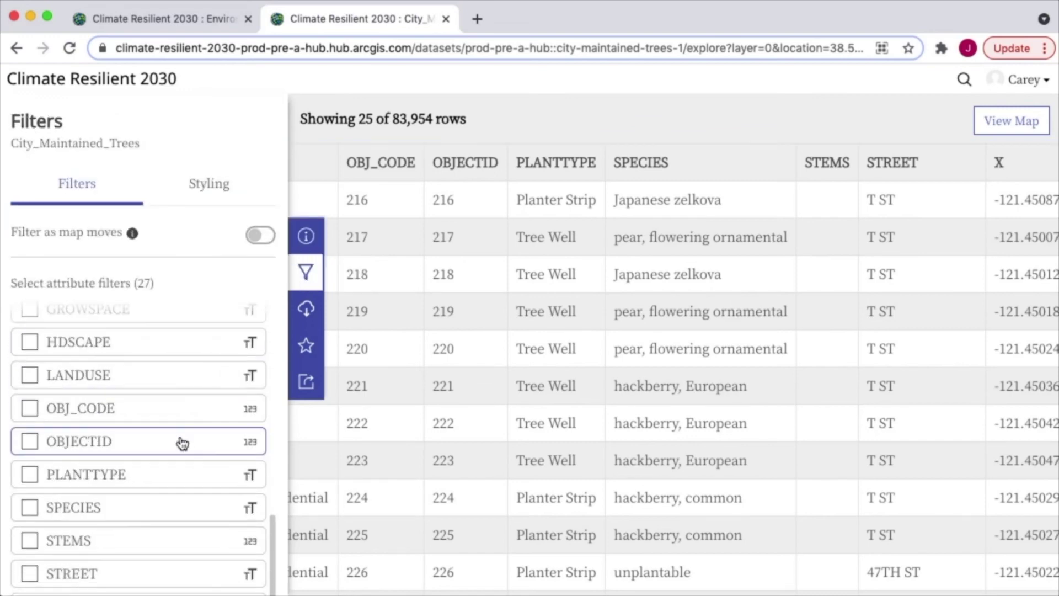
{"action": "left_click", "coordinate": [110, 507]}
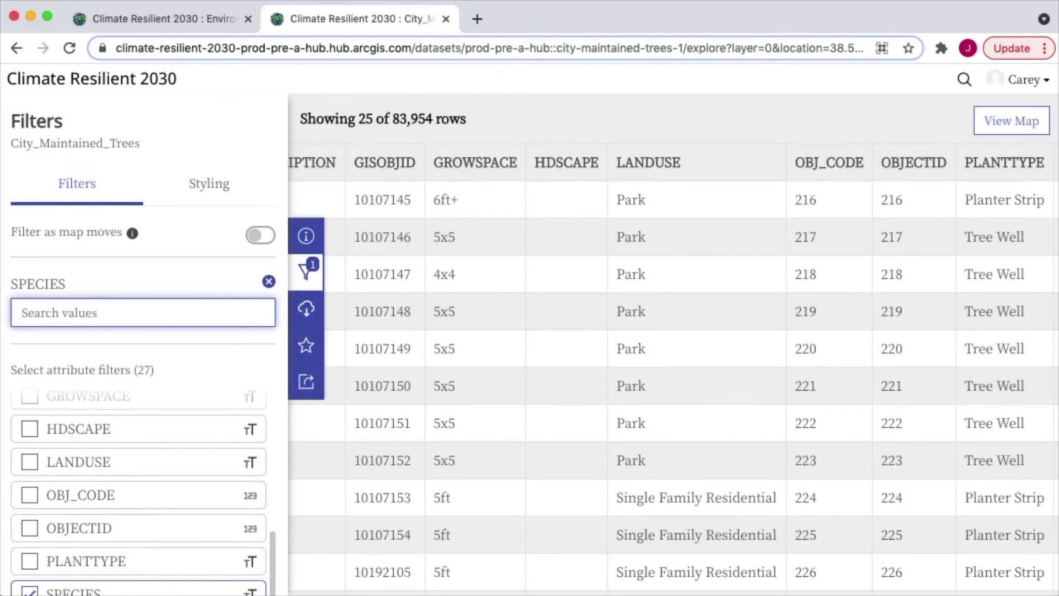
{"action": "type", "text": "pear"}
{"action": "left_click", "coordinate": [139, 385]}
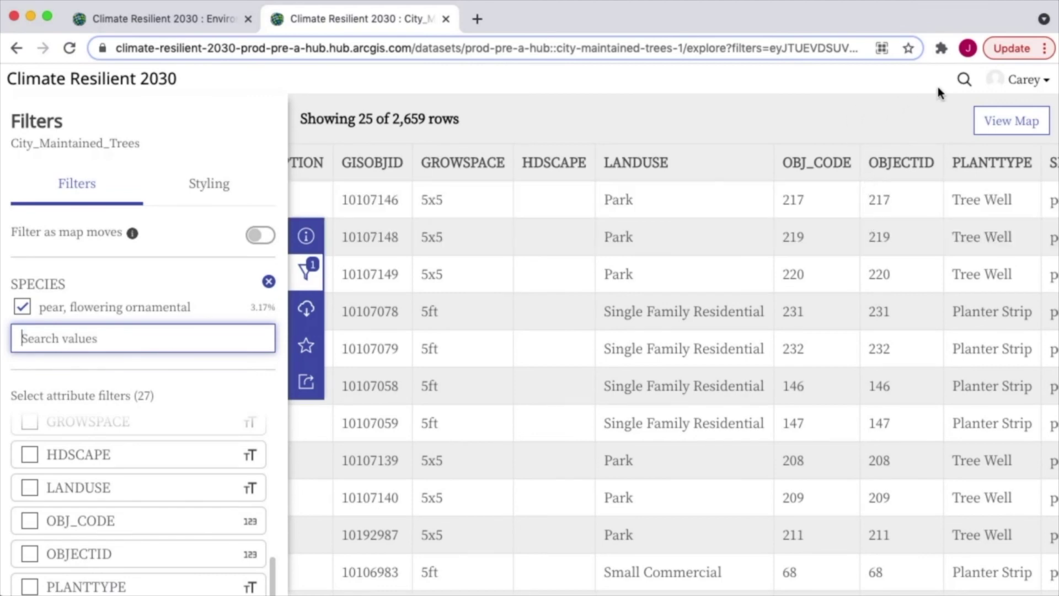
{"action": "left_click", "coordinate": [999, 121]}
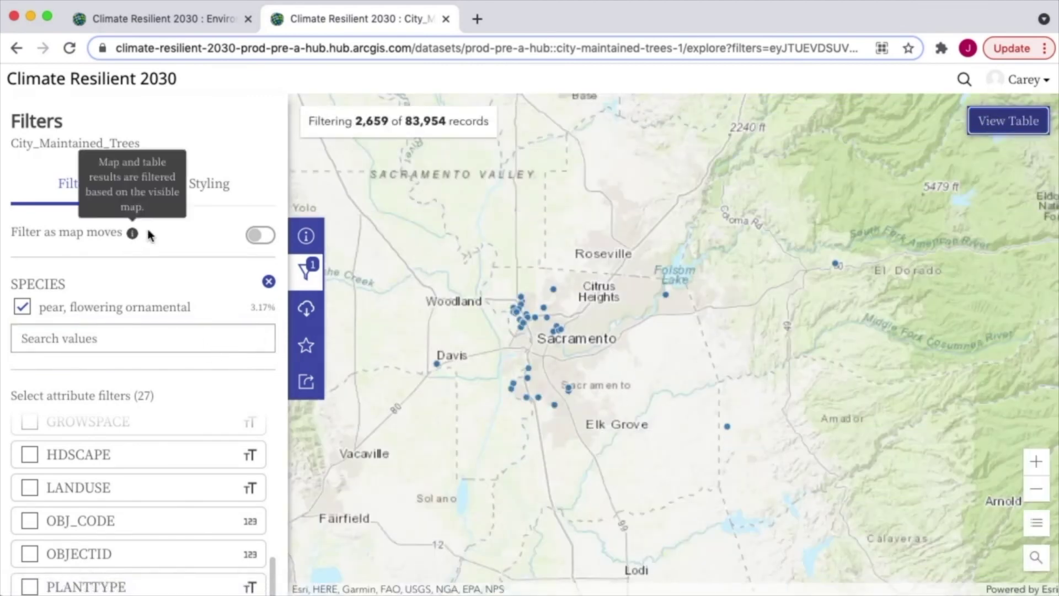
Style the filtered trees on the map by the LANDUSE attribute
{"action": "left_click", "coordinate": [195, 206]}
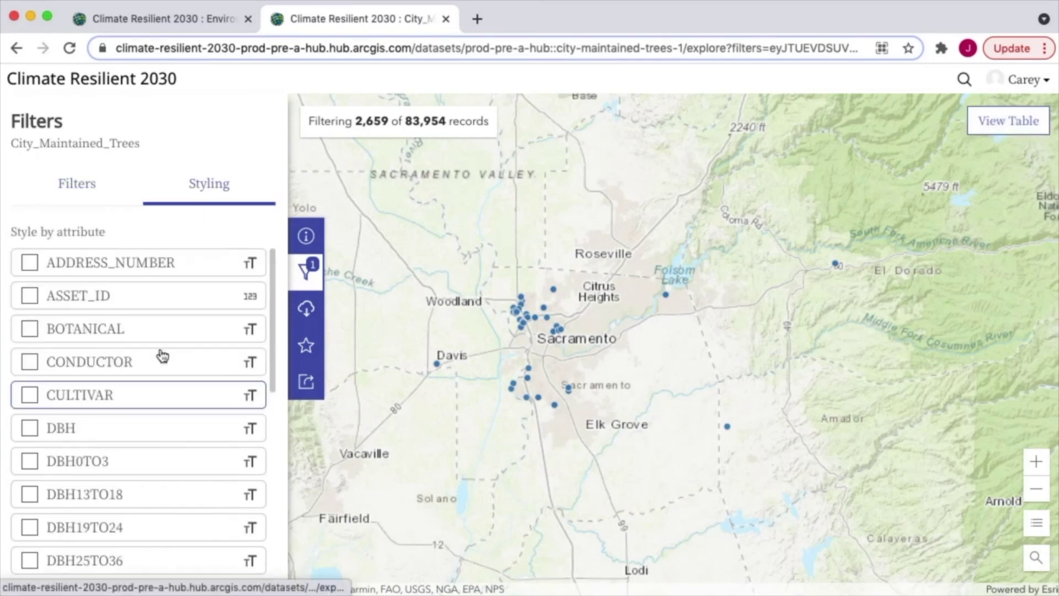
{"action": "scroll", "coordinate": [131, 439], "scroll_direction": "down", "scroll_amount": 5}
{"action": "scroll", "coordinate": [113, 452], "scroll_direction": "down", "scroll_amount": 2}
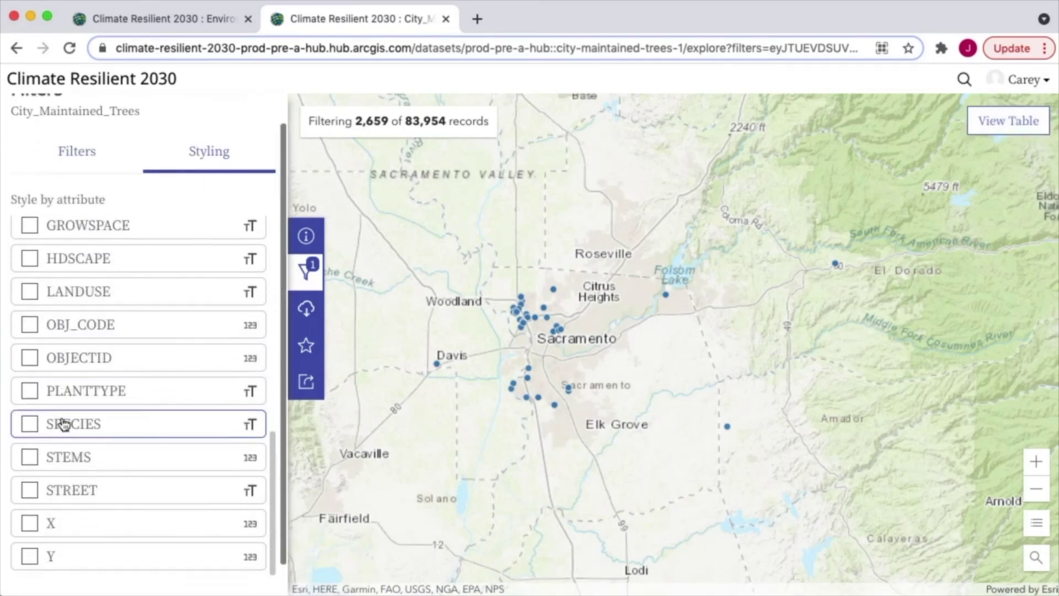
{"action": "scroll", "coordinate": [53, 331], "scroll_direction": "up", "scroll_amount": 1}
{"action": "left_click", "coordinate": [30, 285]}
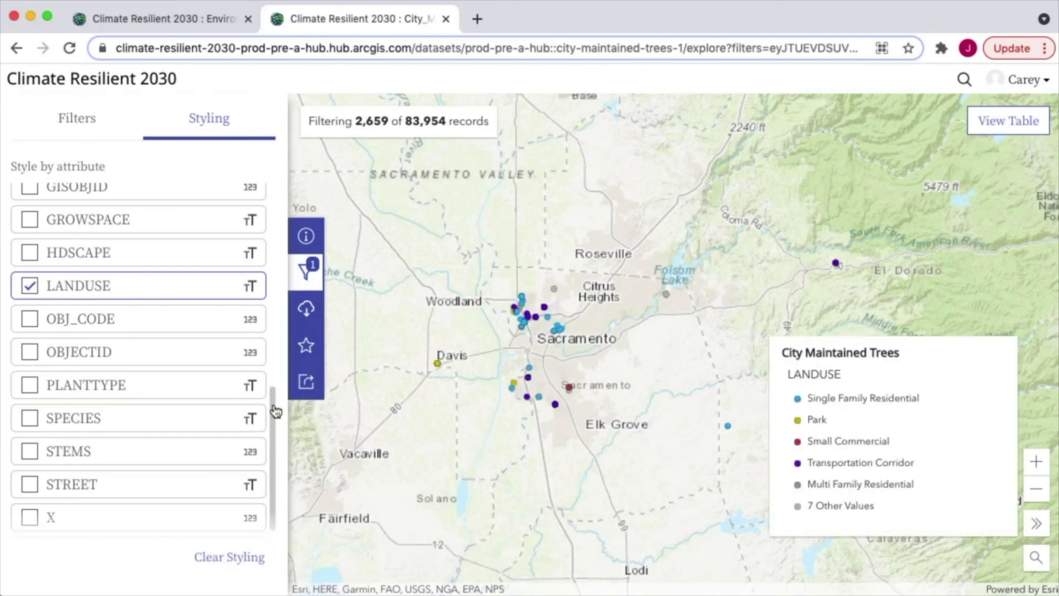
Return to the dataset's information and create a new web map from the City Maintained Trees data
{"action": "left_click", "coordinate": [306, 236]}
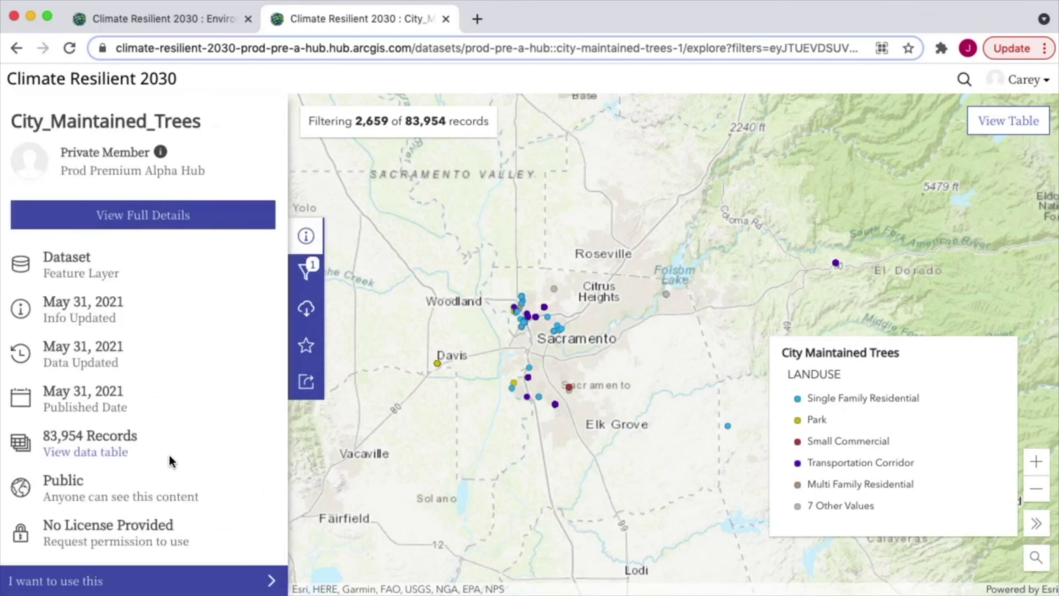
{"action": "left_click", "coordinate": [165, 580]}
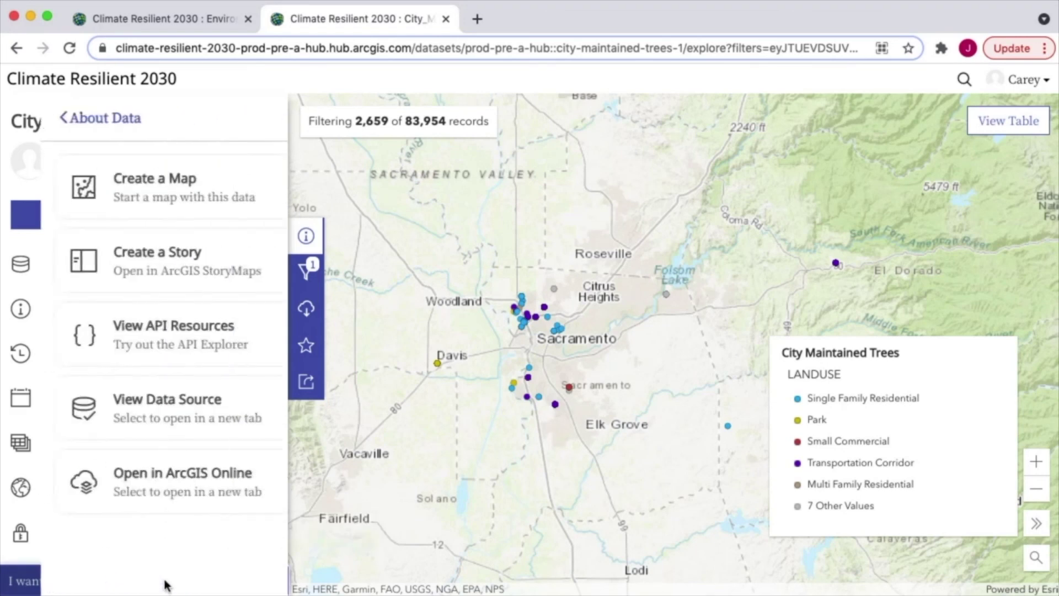
{"action": "left_click", "coordinate": [136, 205]}
{"action": "left_click", "coordinate": [157, 319]}
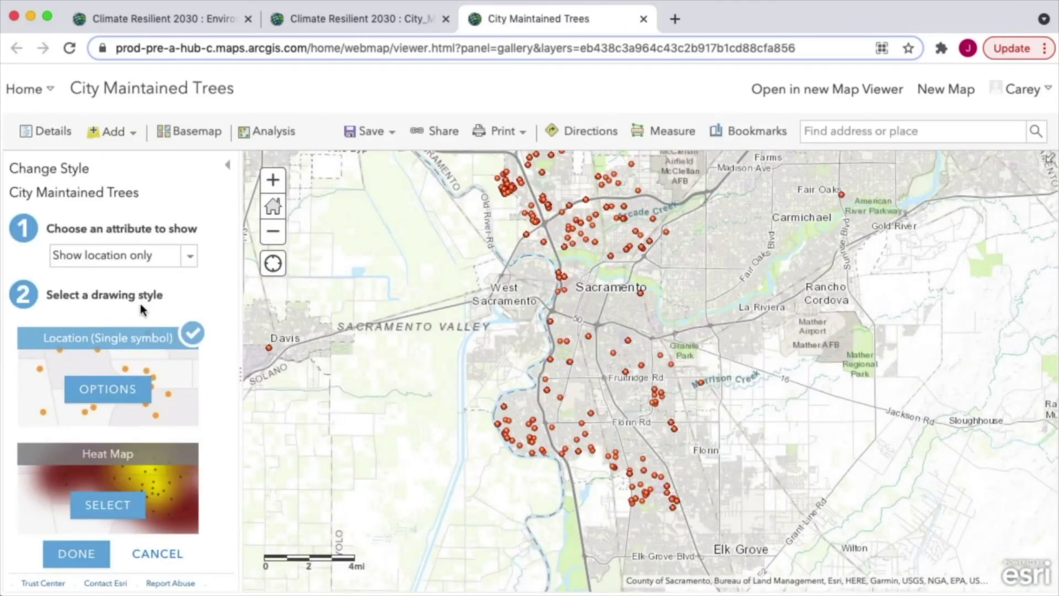
Style the City Maintained Trees layer by the LANDUSE attribute and apply the style
{"action": "left_click", "coordinate": [137, 257]}
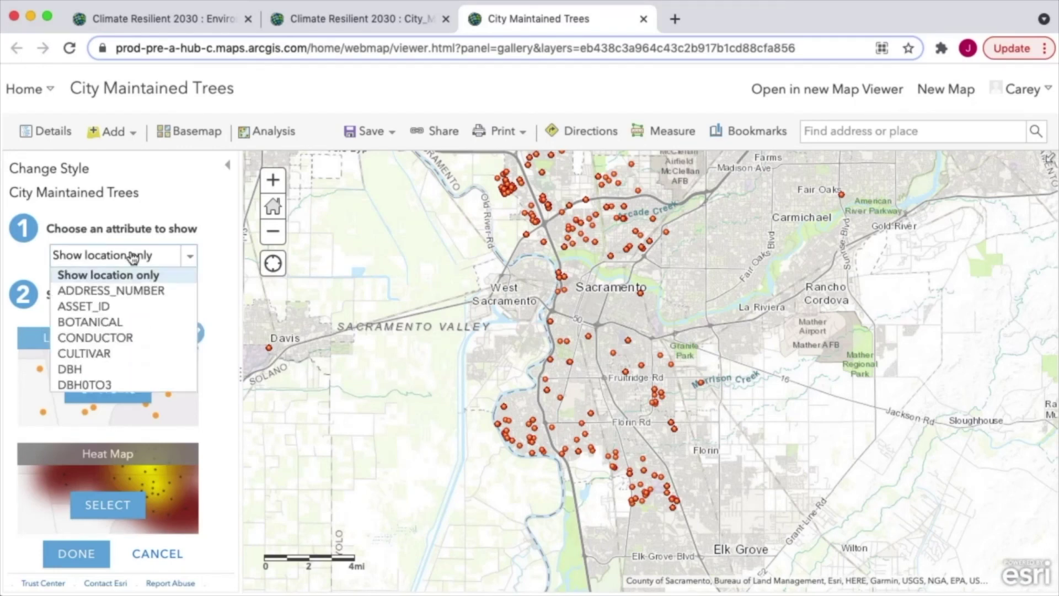
{"action": "scroll", "coordinate": [121, 371], "scroll_direction": "down", "scroll_amount": 1}
{"action": "scroll", "coordinate": [121, 371], "scroll_direction": "down", "scroll_amount": 3}
{"action": "left_click", "coordinate": [105, 277]}
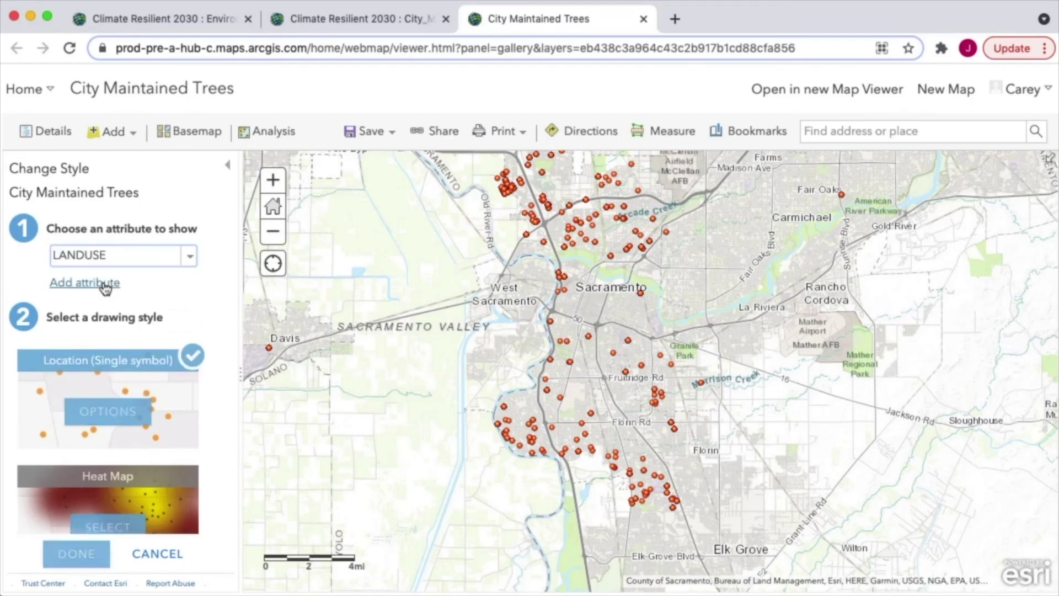
{"action": "left_click", "coordinate": [77, 554]}
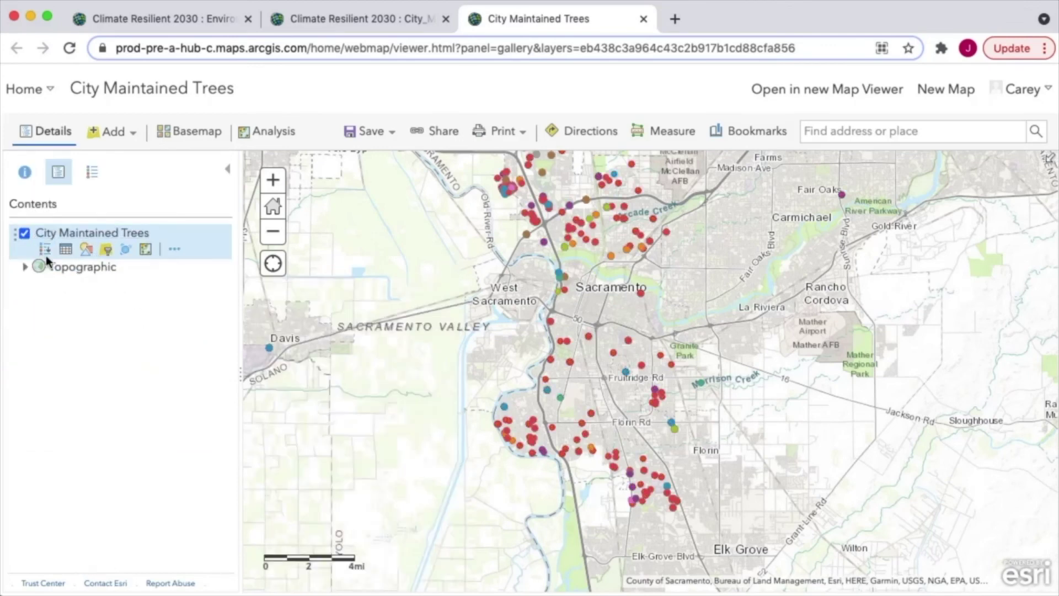
Filter the City Maintained Trees layer to features whose SPECIES is the unique value "pear, flowering ornamental"
{"action": "left_click", "coordinate": [106, 250]}
{"action": "left_click", "coordinate": [402, 281]}
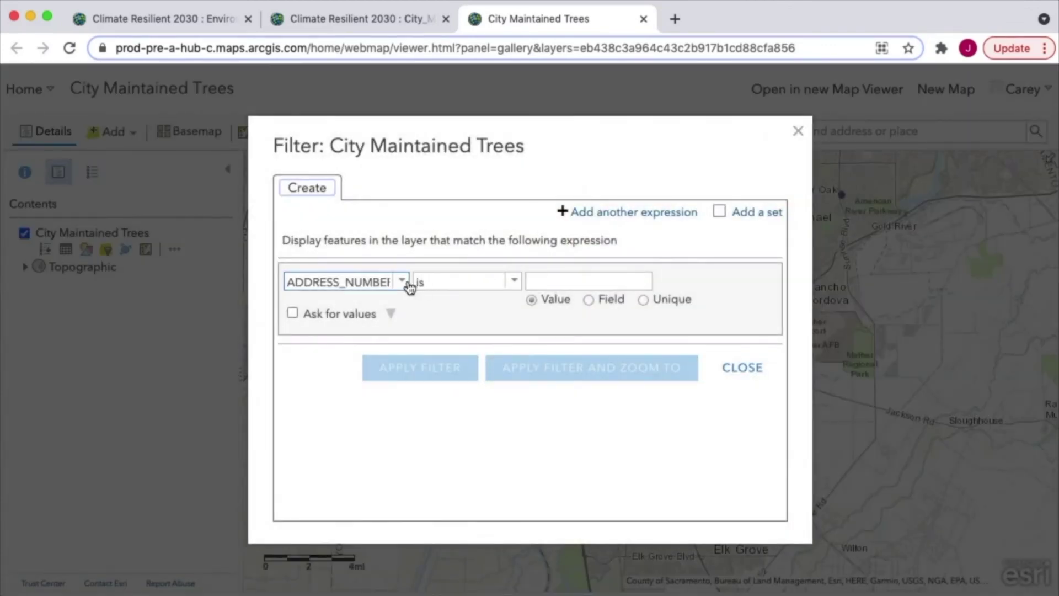
{"action": "scroll", "coordinate": [346, 389], "scroll_direction": "down", "scroll_amount": 5}
{"action": "left_click", "coordinate": [327, 318]}
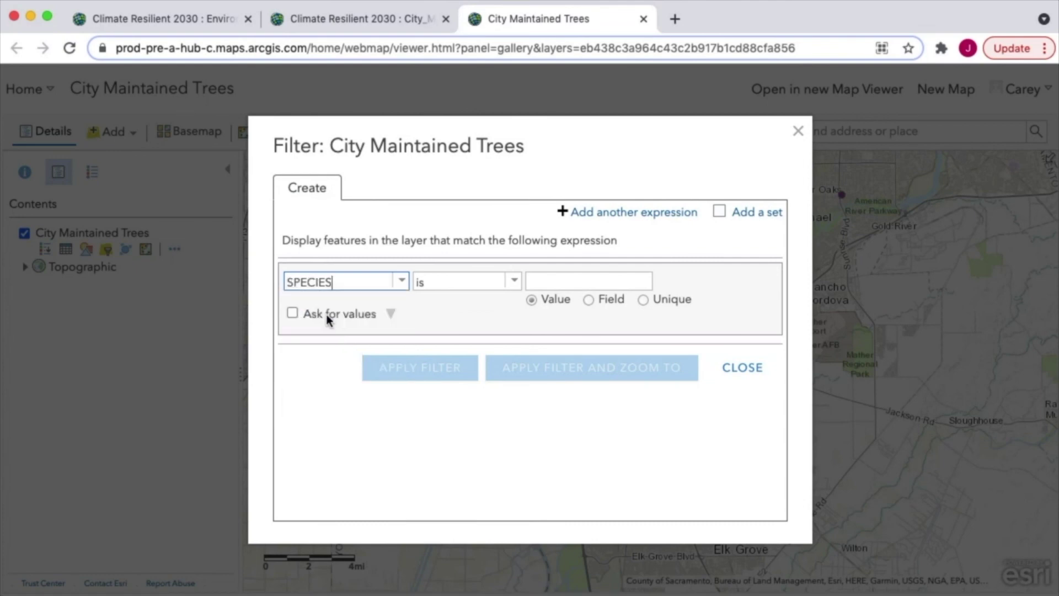
{"action": "left_click", "coordinate": [644, 301]}
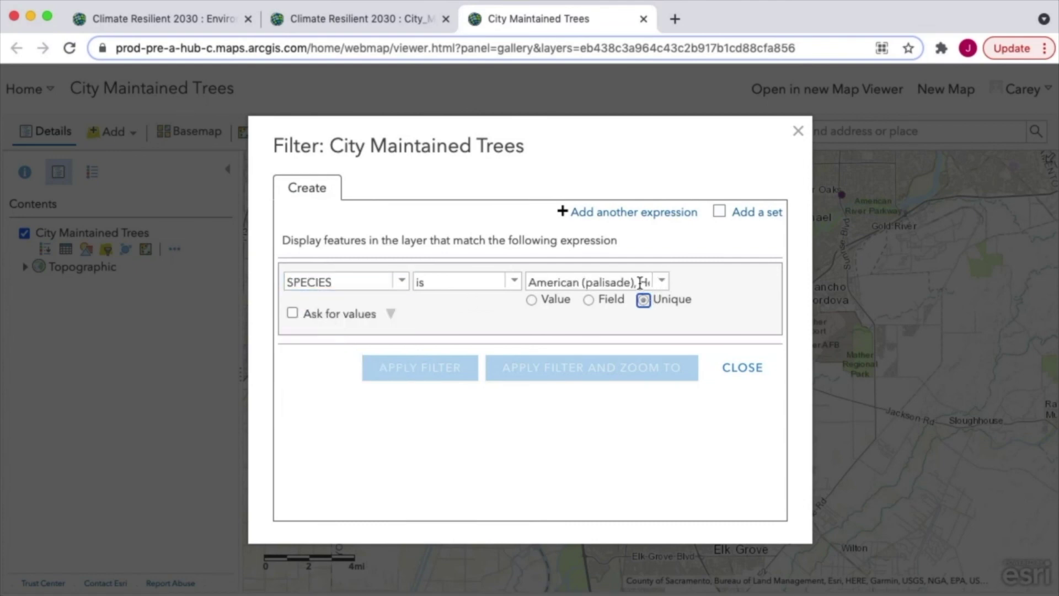
{"action": "left_click", "coordinate": [640, 283]}
{"action": "type", "text": "pear, evergreen"}
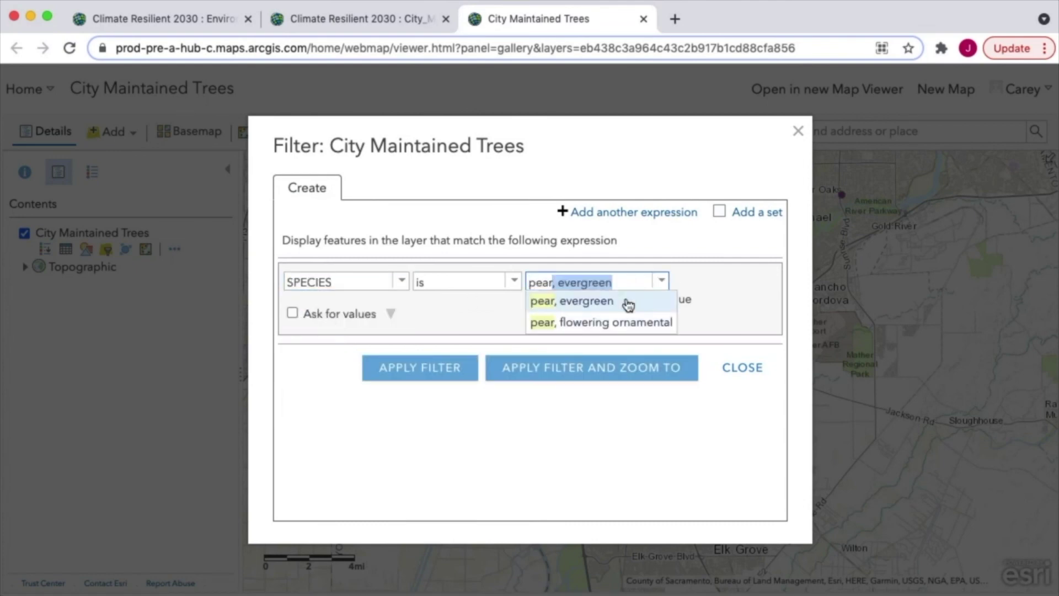
{"action": "left_click", "coordinate": [621, 322]}
{"action": "left_click", "coordinate": [417, 375]}
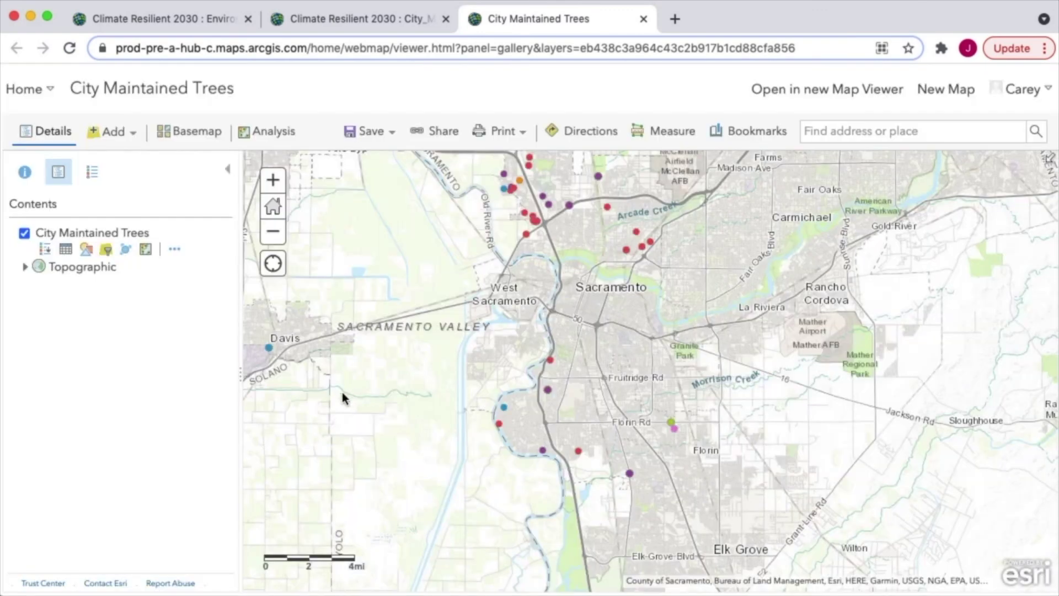
{"action": "left_click_drag", "start_coordinate": [425, 359], "coordinate": [432, 393]}
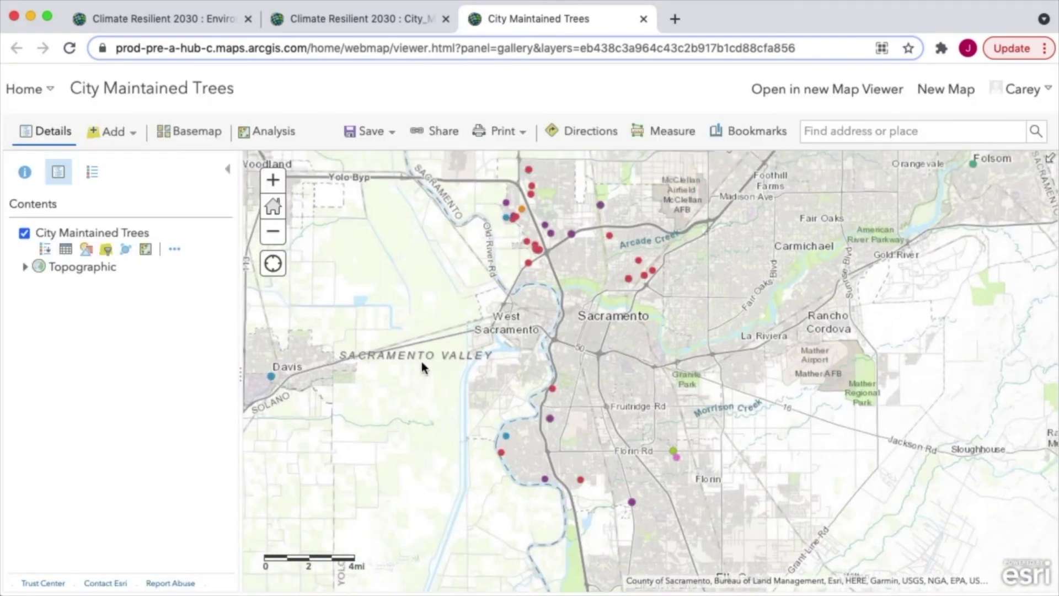
Save the web map with the title "Pear Trees by Land Use" and the tag "environmental committee"
{"action": "left_click", "coordinate": [373, 137]}
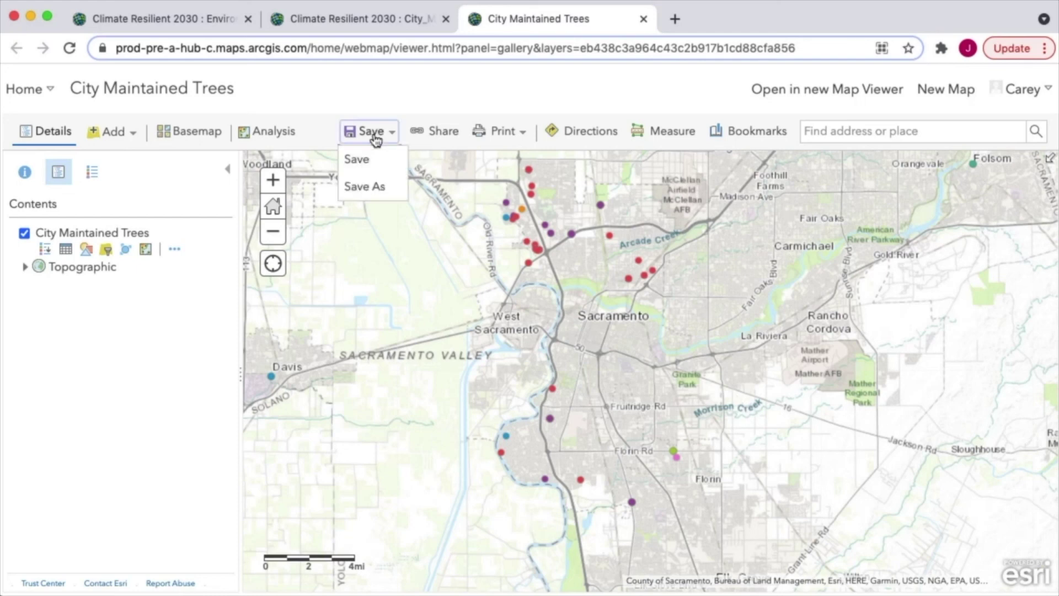
{"action": "left_click", "coordinate": [382, 163]}
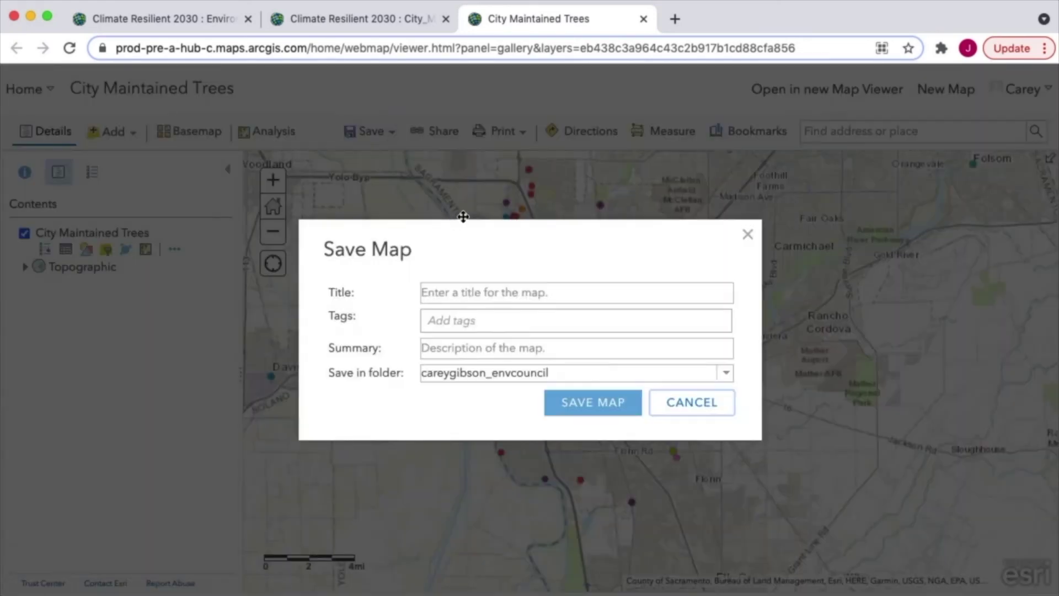
{"action": "left_click", "coordinate": [513, 295]}
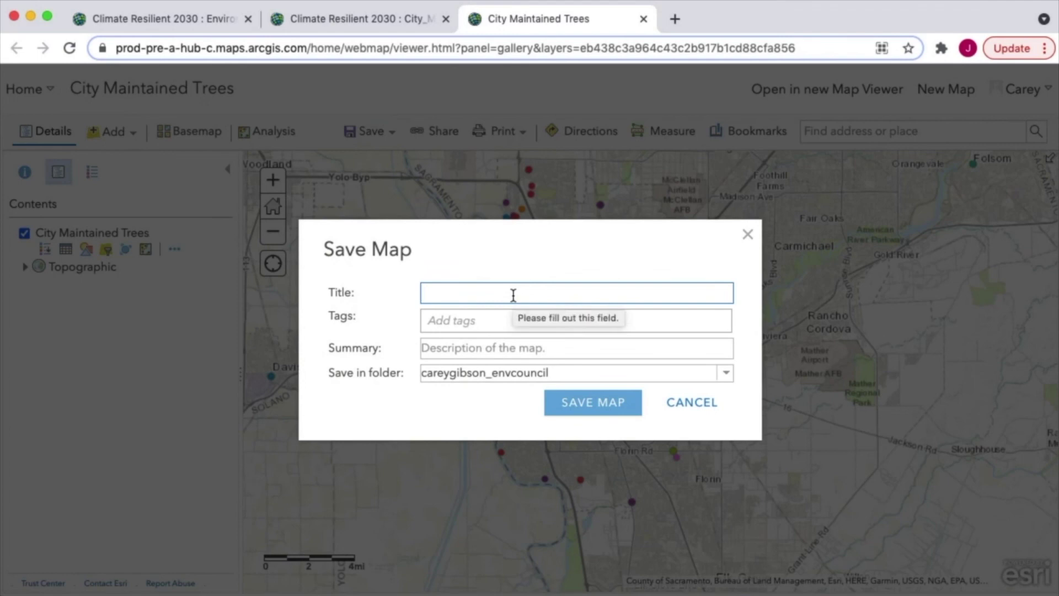
{"action": "type", "text": "Pear Trees by Land Use"}
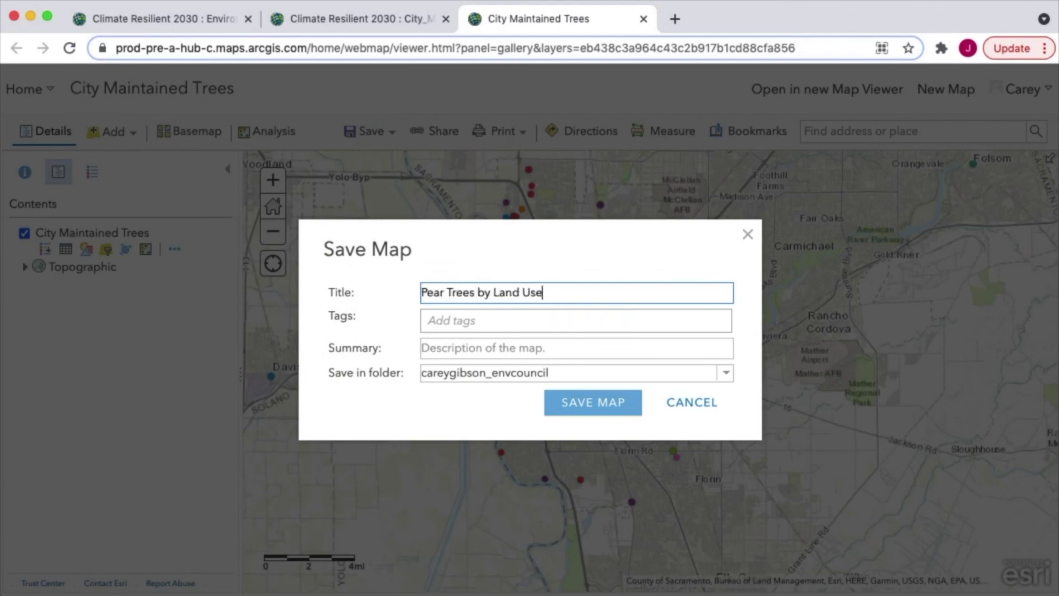
{"action": "key", "text": "Tab"}
{"action": "type", "text": "en"}
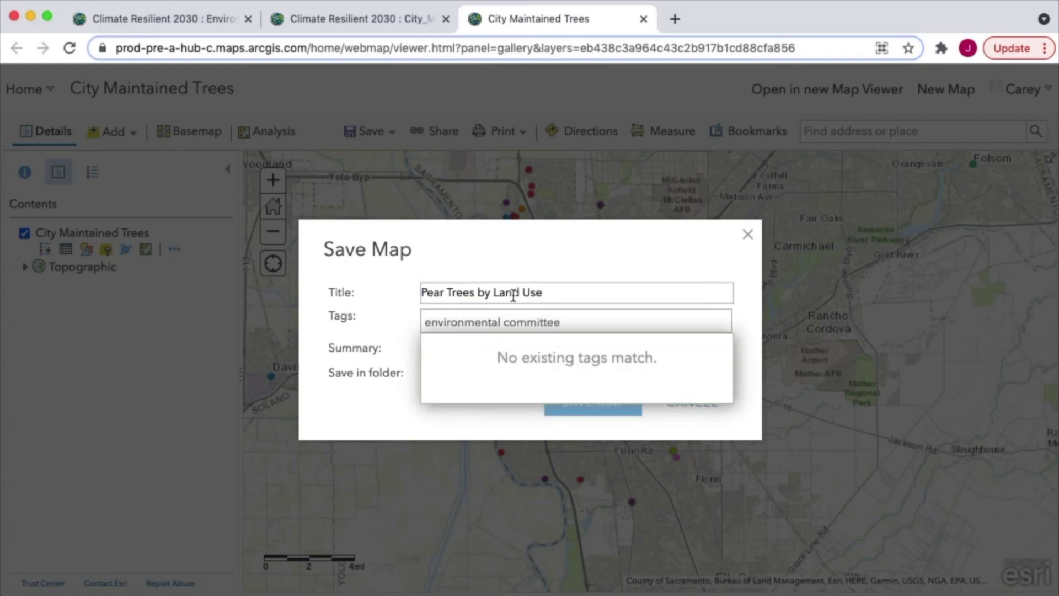
{"action": "left_click", "coordinate": [572, 290]}
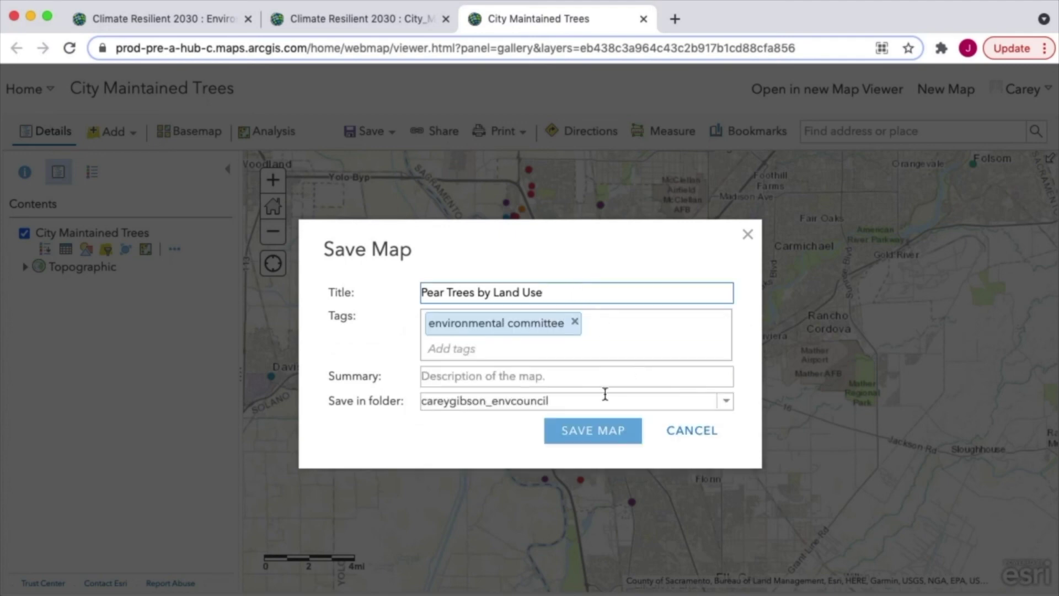
{"action": "left_click", "coordinate": [603, 438]}
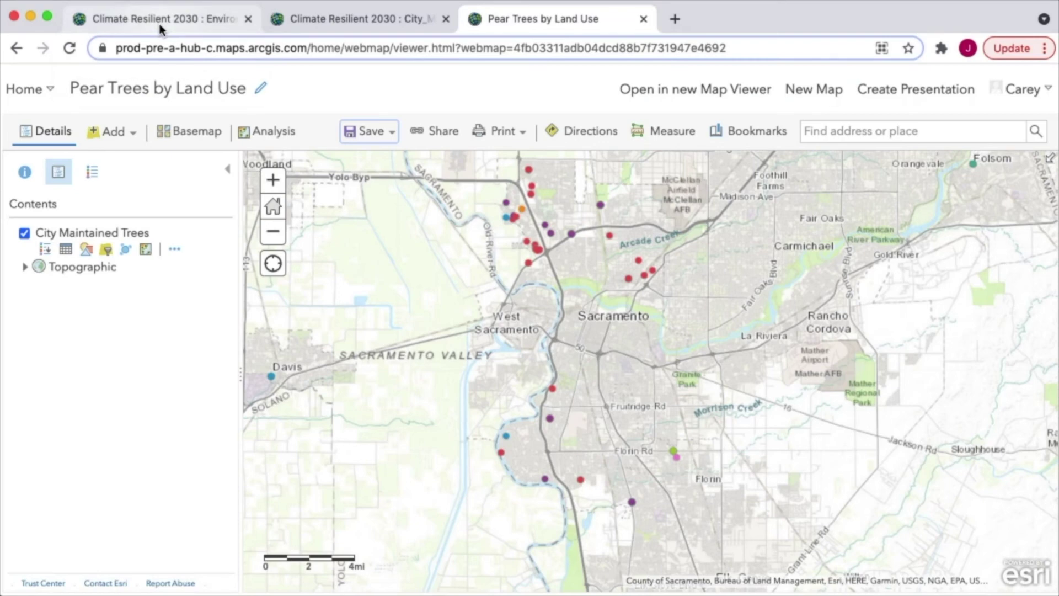
Add the existing web map "Pear Trees by Land Use" to the Environmental Community Advisory Council team's content
{"action": "left_click", "coordinate": [161, 28]}
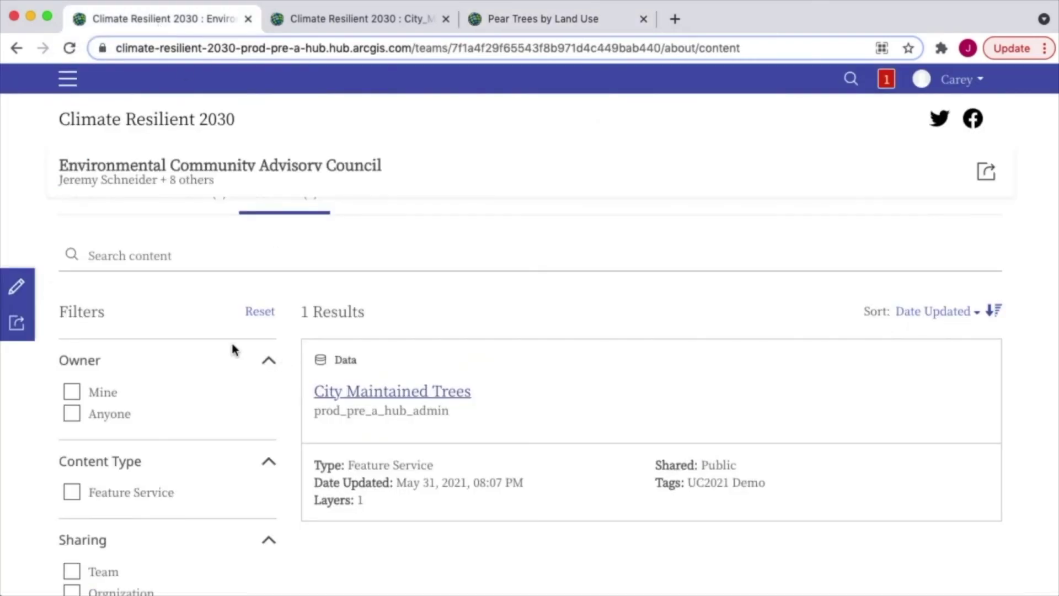
{"action": "left_click", "coordinate": [15, 285]}
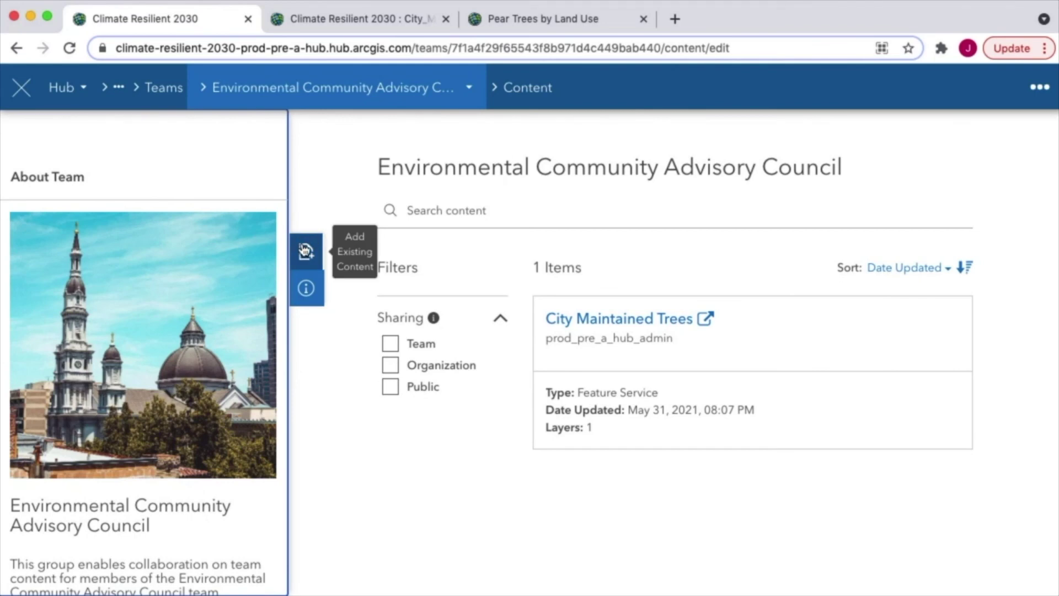
{"action": "left_click", "coordinate": [306, 251]}
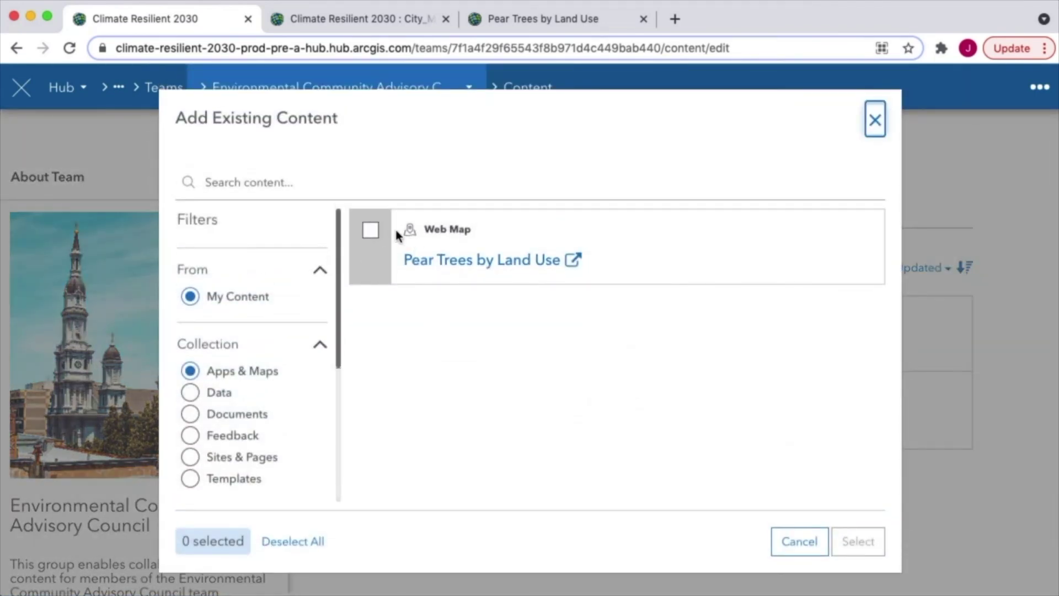
{"action": "left_click", "coordinate": [373, 231]}
{"action": "left_click", "coordinate": [864, 543]}
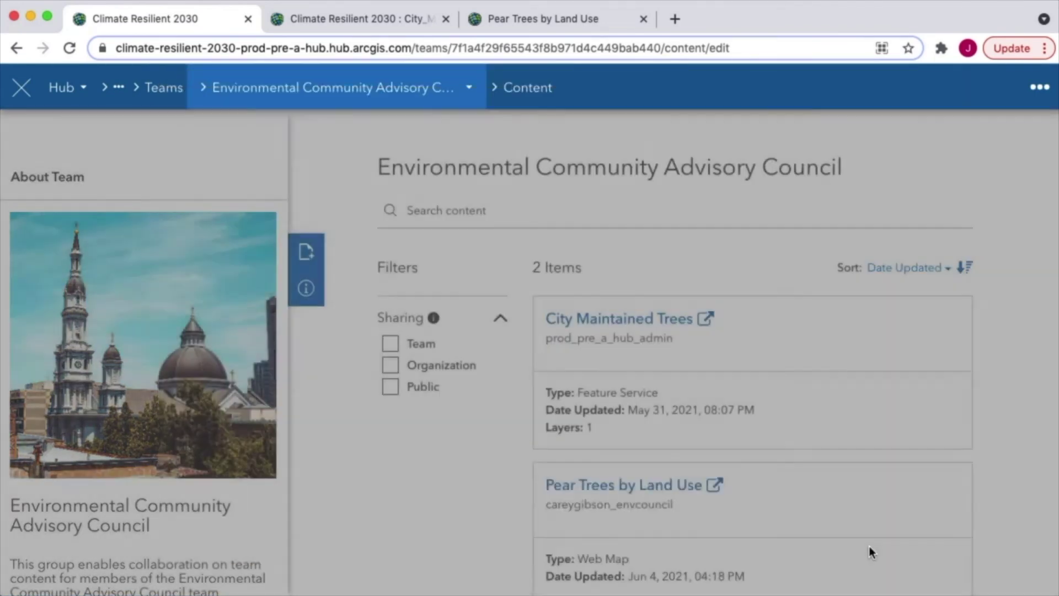
{"action": "scroll", "coordinate": [864, 550], "scroll_direction": "down", "scroll_amount": 2}
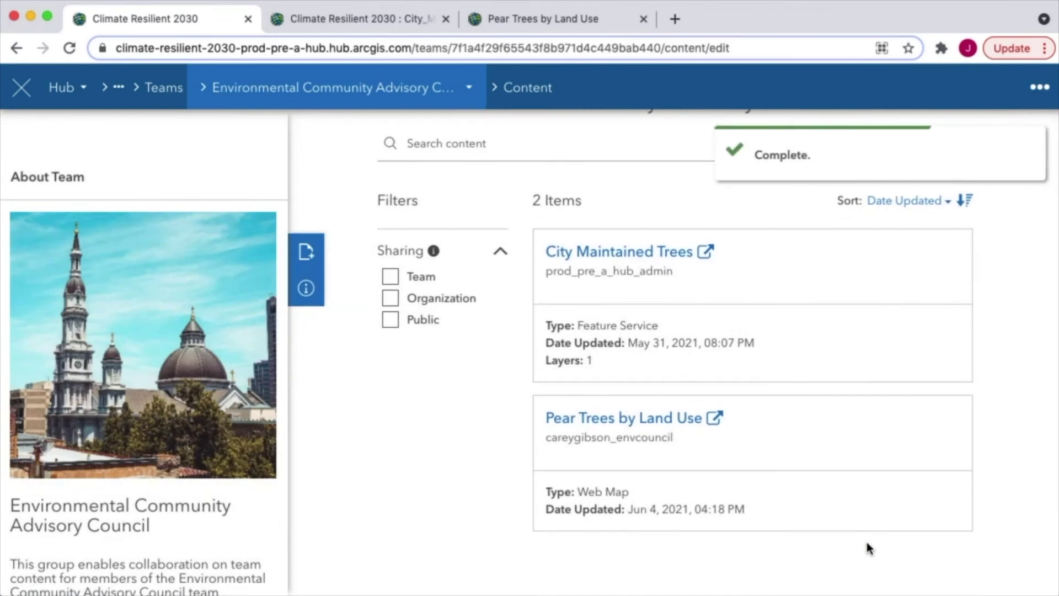